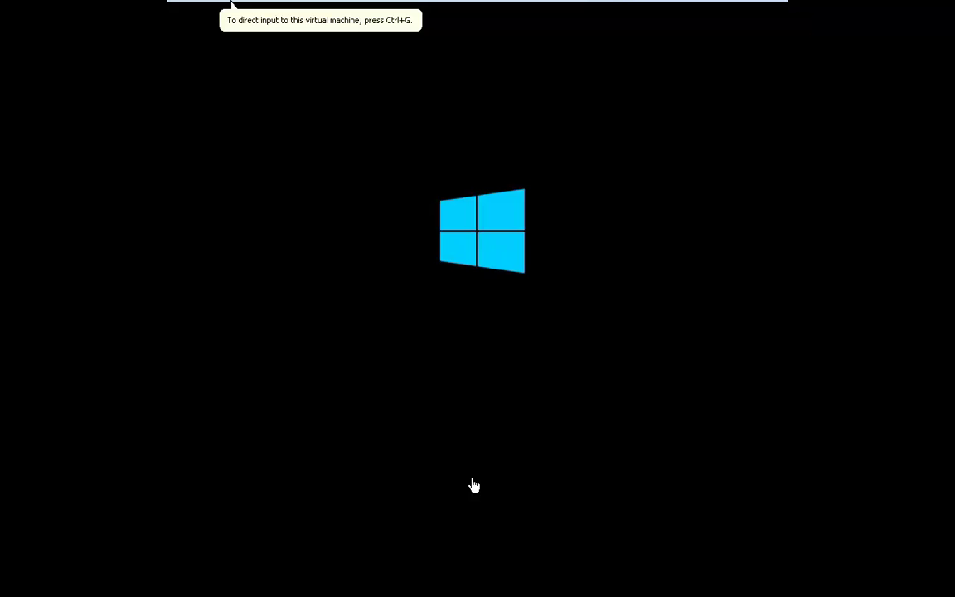
Step: Reset the Windows 8 virtual machine from the Power menu and confirm the reset
{"action": "mouse_move", "coordinate": [238, 4]}
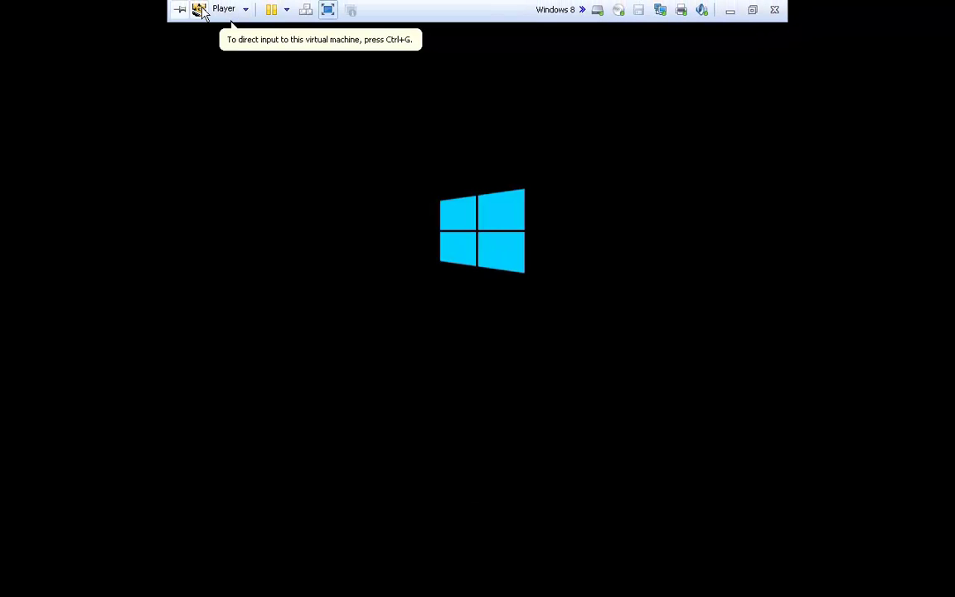
{"action": "left_click", "coordinate": [286, 10]}
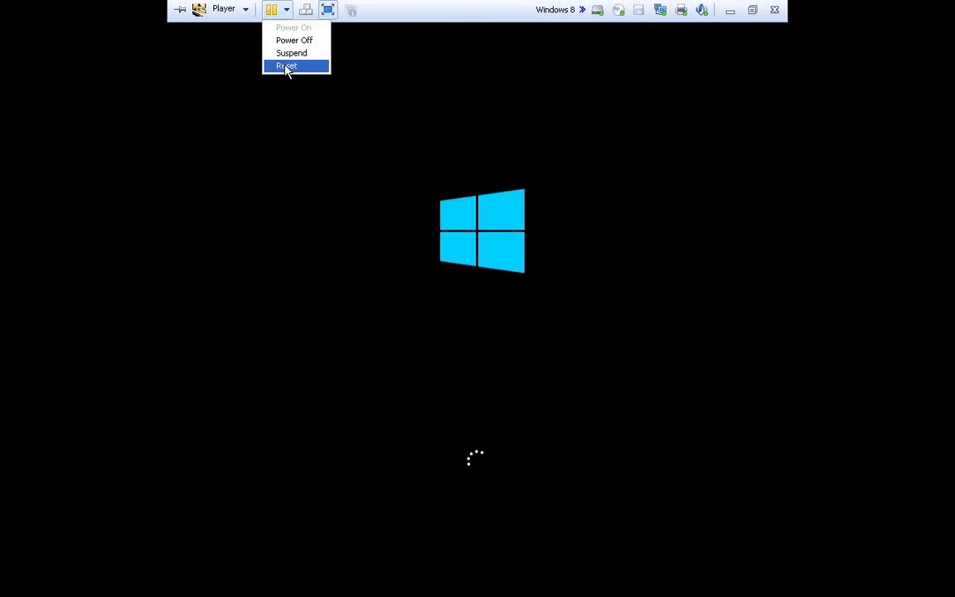
{"action": "left_click", "coordinate": [286, 65]}
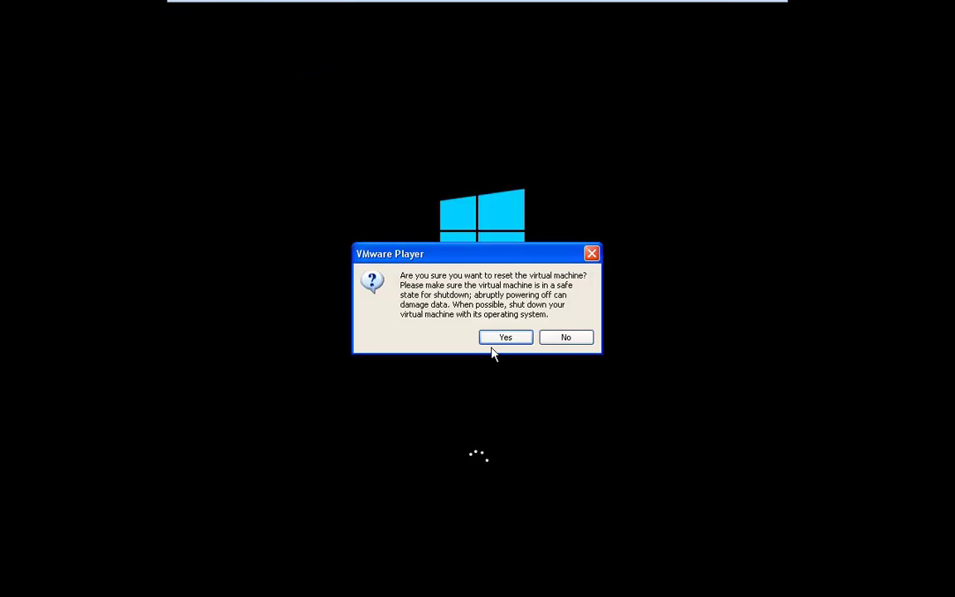
{"action": "left_click", "coordinate": [527, 342]}
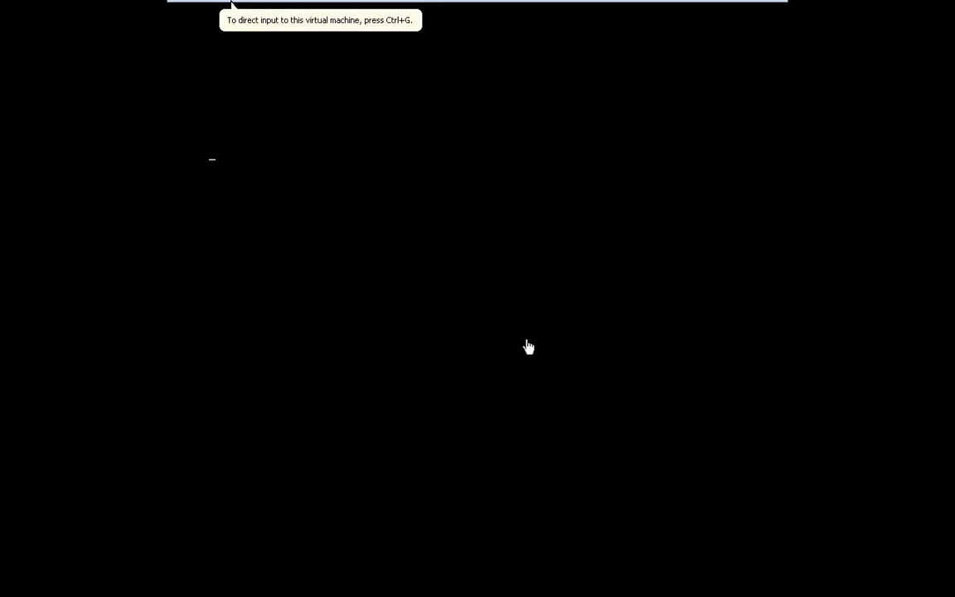
Step: Keep the English (United States) setup options and begin installing Windows 8
{"action": "left_click", "coordinate": [529, 346]}
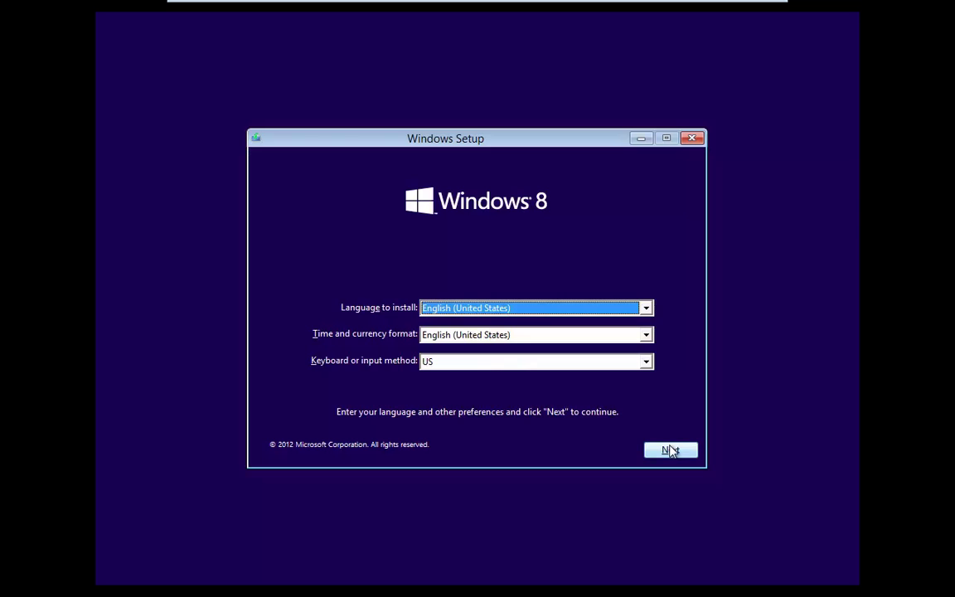
{"action": "left_click", "coordinate": [671, 451]}
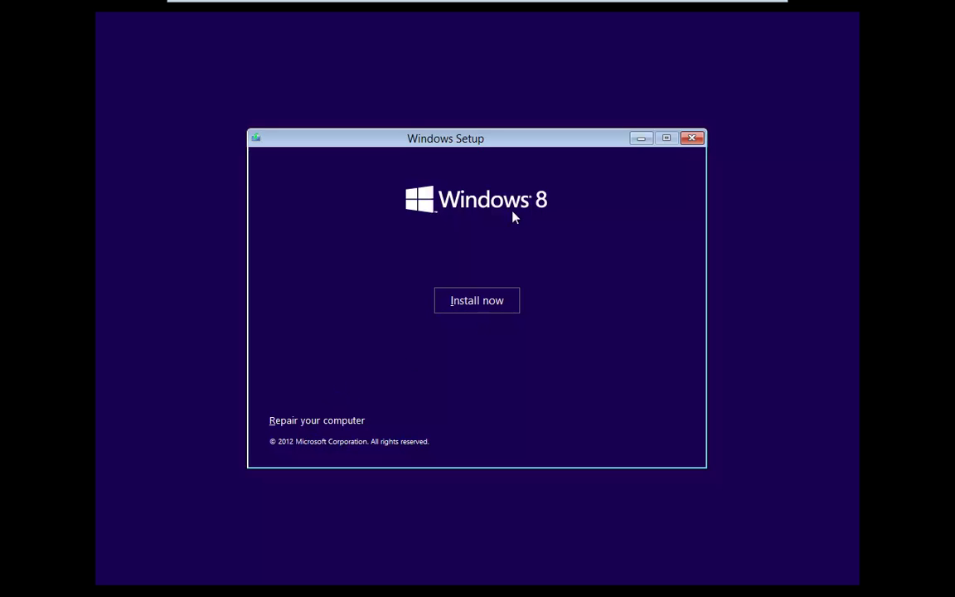
{"action": "left_click", "coordinate": [463, 304]}
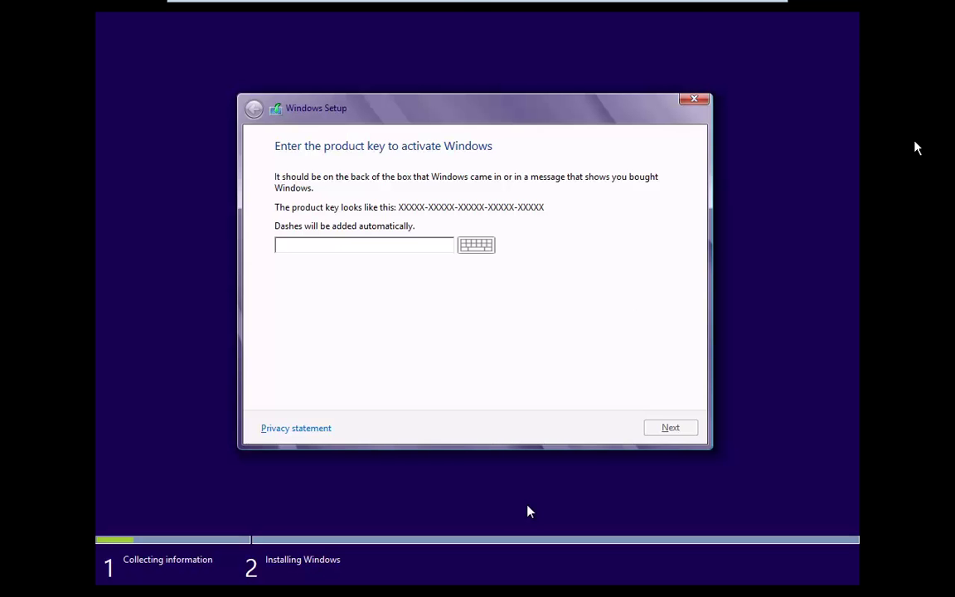
Step: Wait for Windows Setup to show the 'Enter the product key' page
{"action": "mouse_move", "coordinate": [186, 5]}
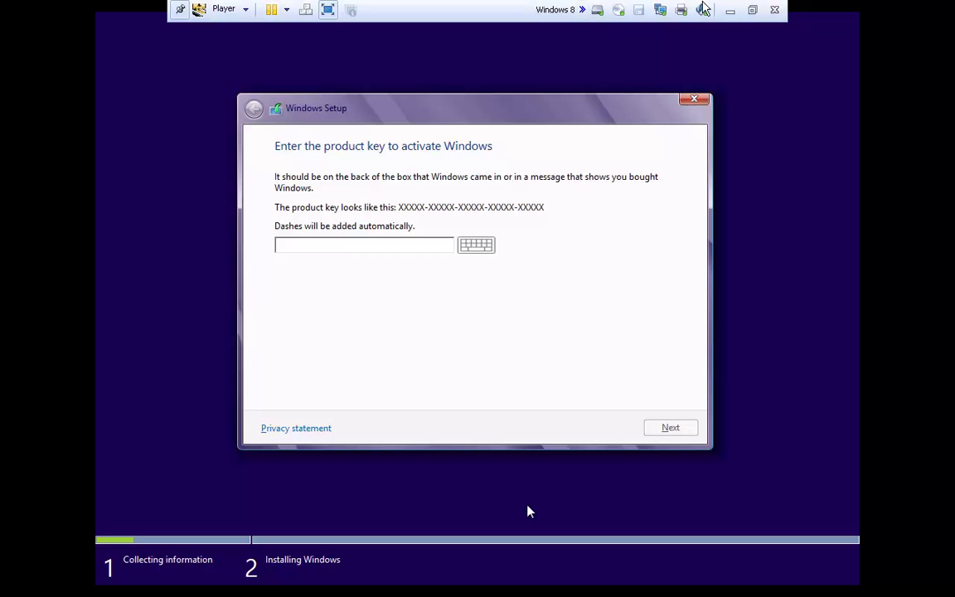
Step: Open Windows8 Key.txt from the desktop and enter its 25-character product key into Setup
{"action": "left_click", "coordinate": [753, 10]}
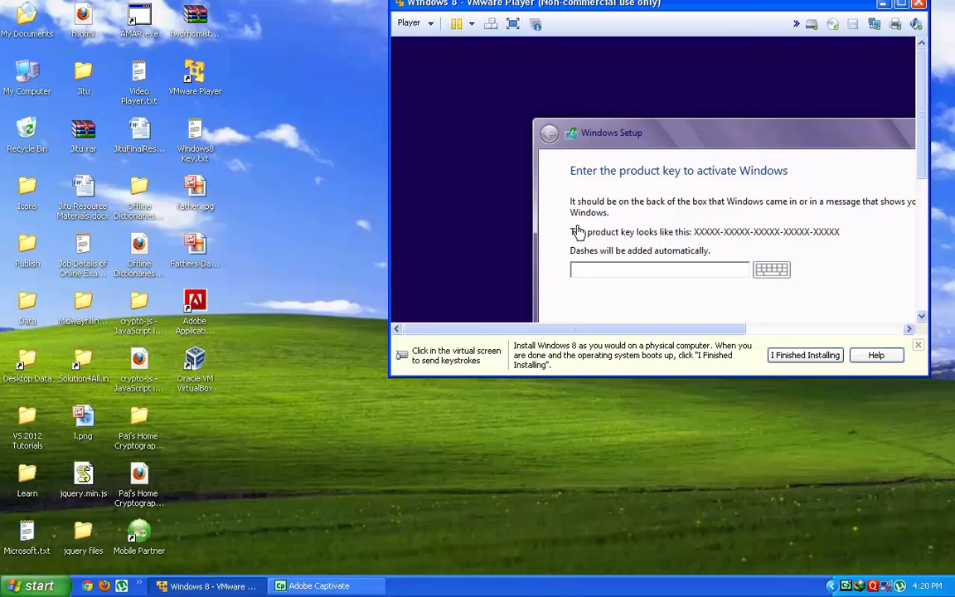
{"action": "double_click", "coordinate": [198, 147]}
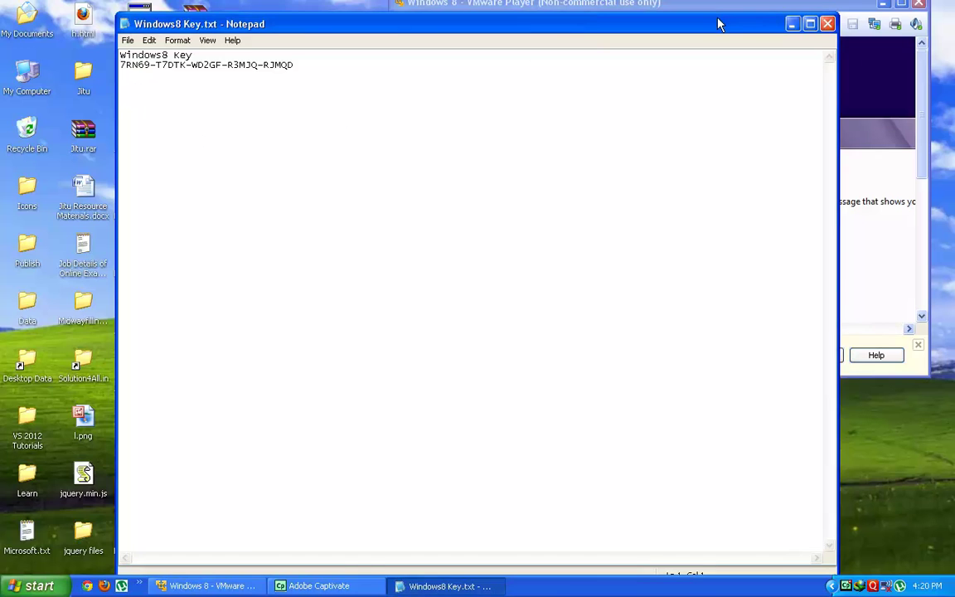
{"action": "left_click_drag", "start_coordinate": [719, 21], "coordinate": [523, 6]}
{"action": "left_click", "coordinate": [755, 7]}
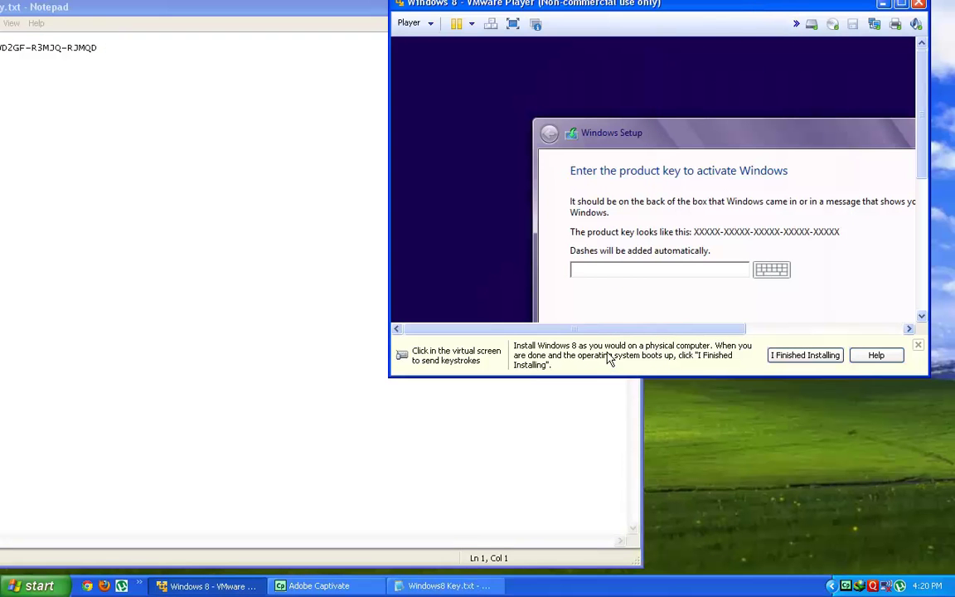
{"action": "left_click_drag", "start_coordinate": [305, 7], "coordinate": [423, 23]}
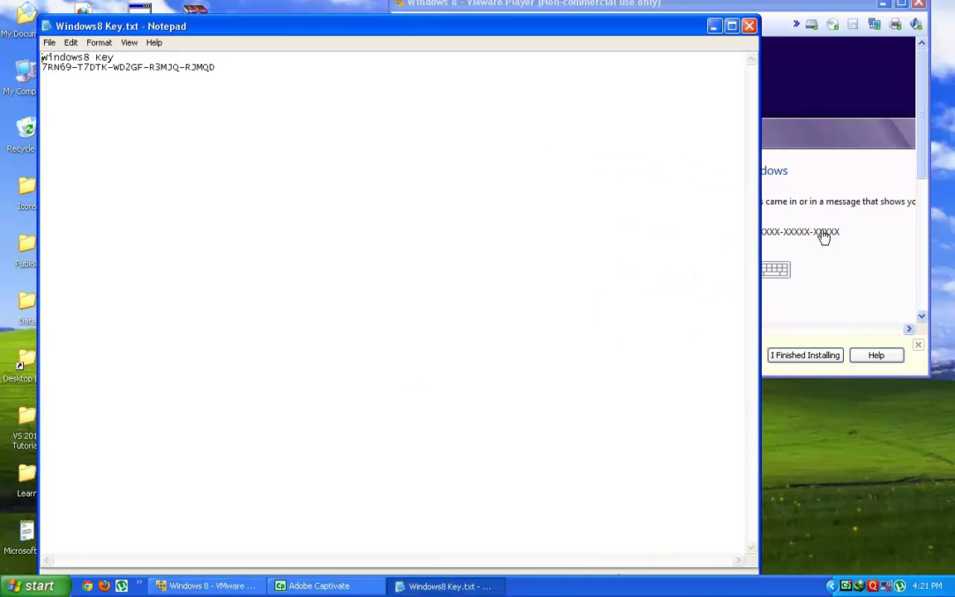
{"action": "left_click", "coordinate": [817, 237]}
{"action": "left_click", "coordinate": [647, 279]}
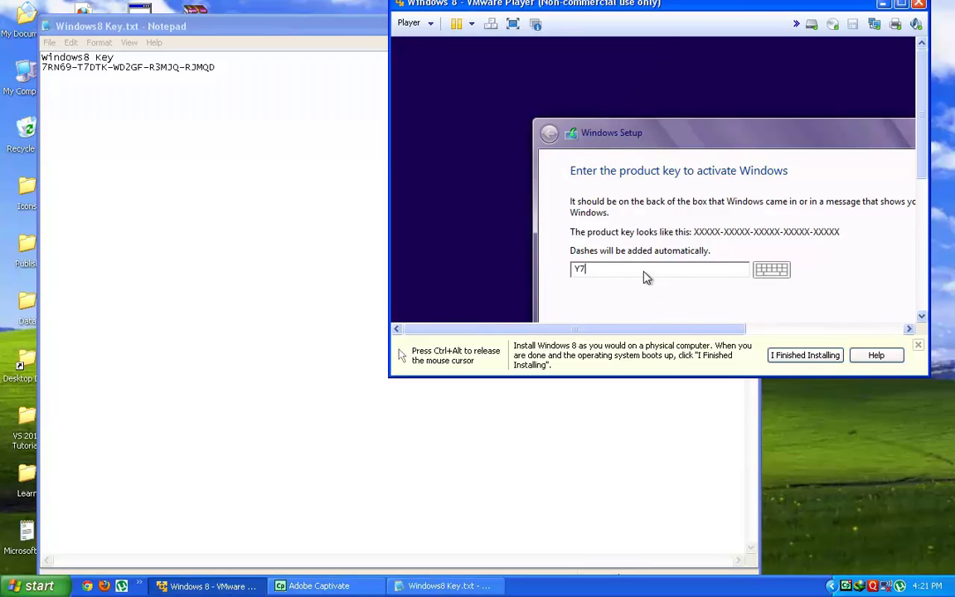
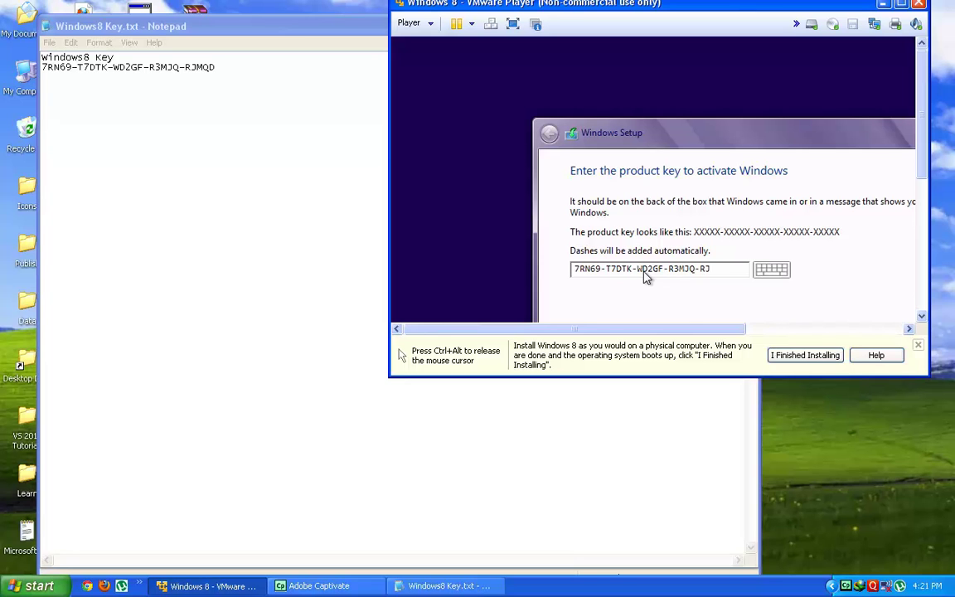
Step: Close the key file in Notepad and return the virtual machine to full screen
{"action": "key", "text": "ctrl+alt"}
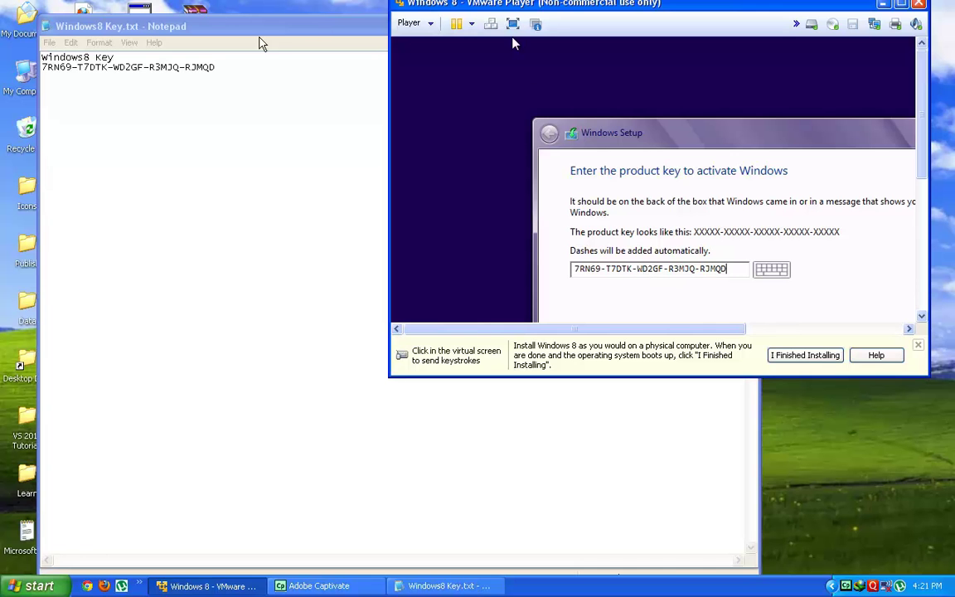
{"action": "left_click", "coordinate": [242, 25]}
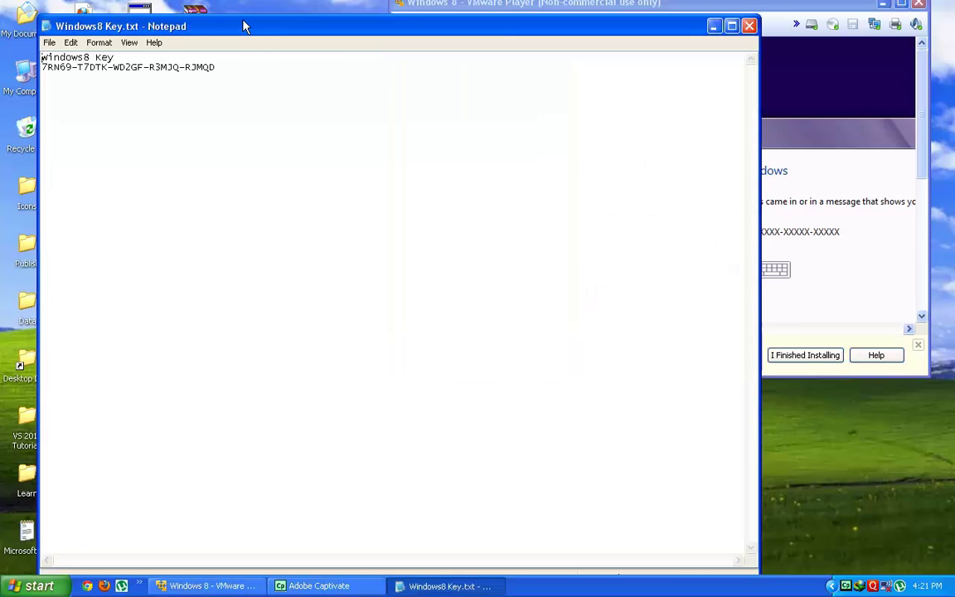
{"action": "left_click", "coordinate": [749, 26]}
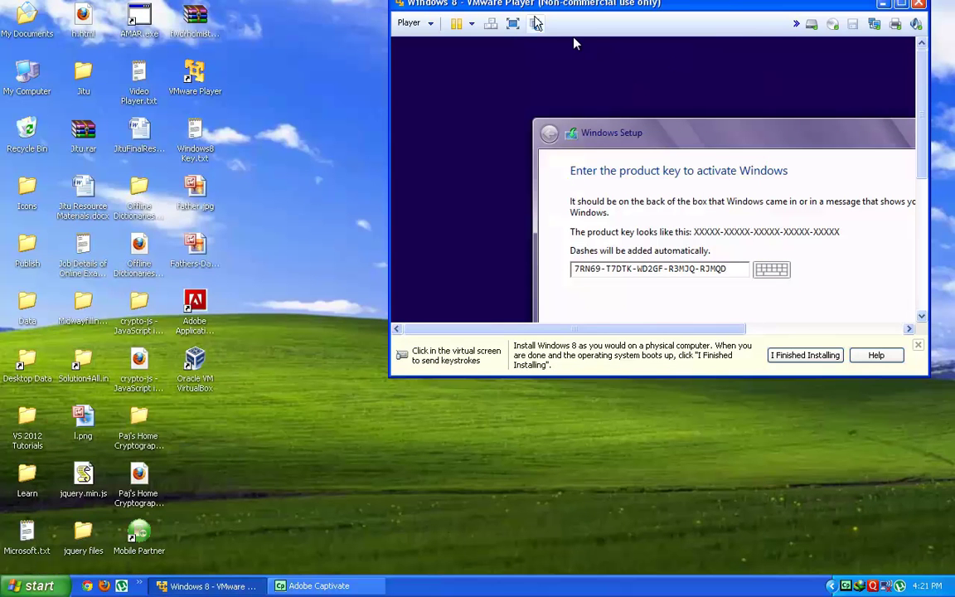
{"action": "left_click", "coordinate": [513, 23]}
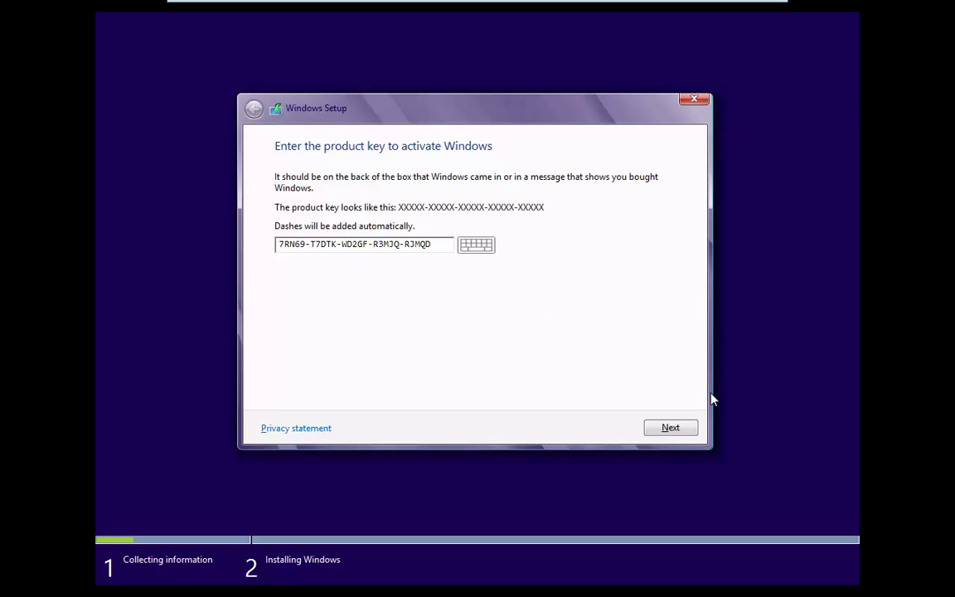
Step: Open and dismiss the touch keyboard, then submit the entered product key
{"action": "left_click", "coordinate": [480, 247]}
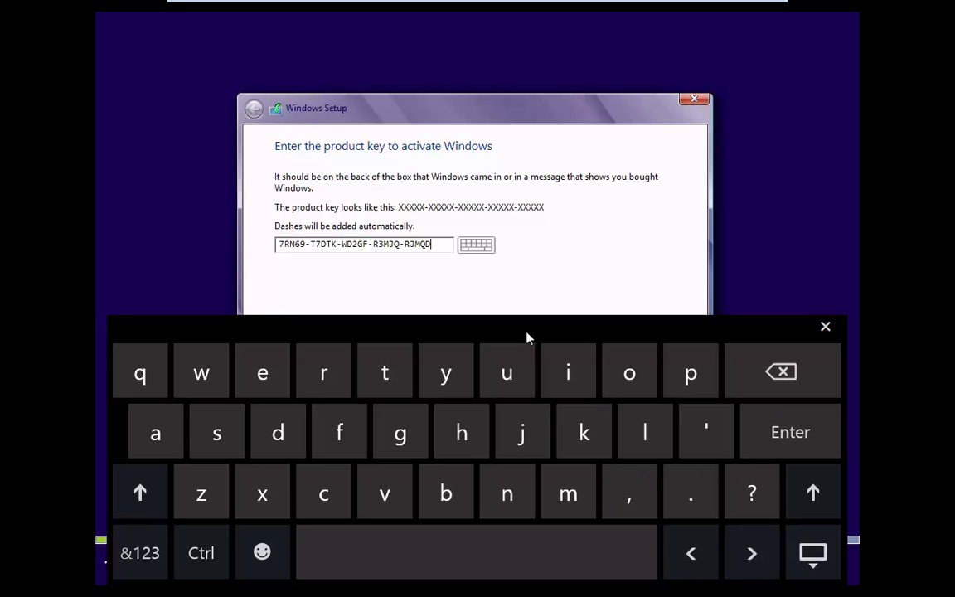
{"action": "left_click", "coordinate": [141, 552]}
{"action": "left_click", "coordinate": [141, 552]}
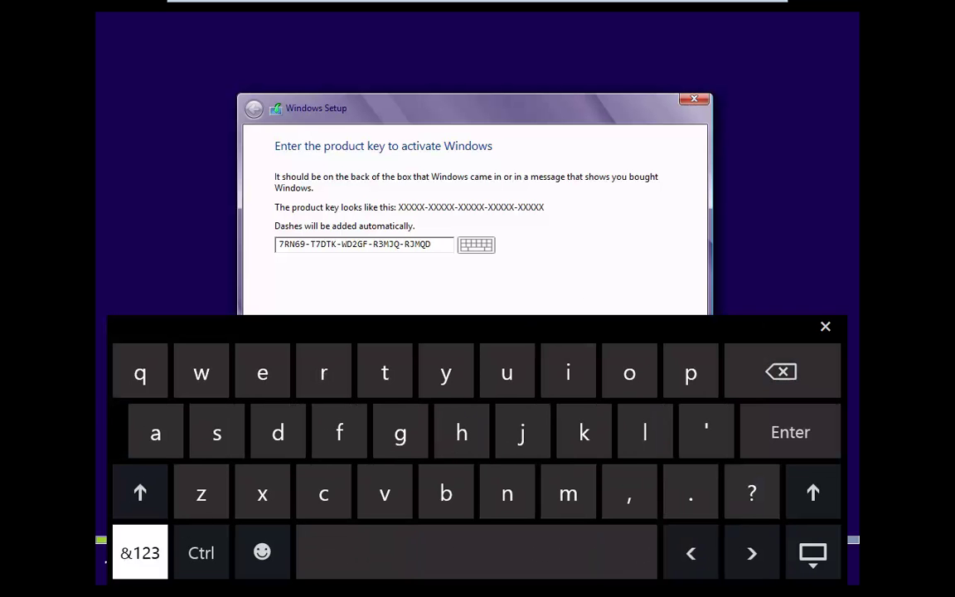
{"action": "left_click", "coordinate": [831, 330]}
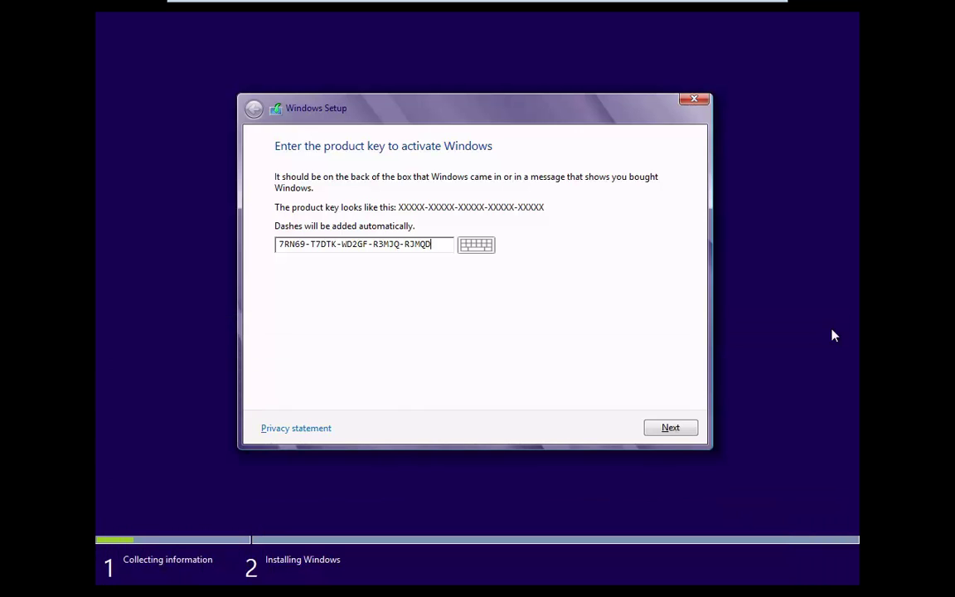
{"action": "left_click", "coordinate": [673, 430]}
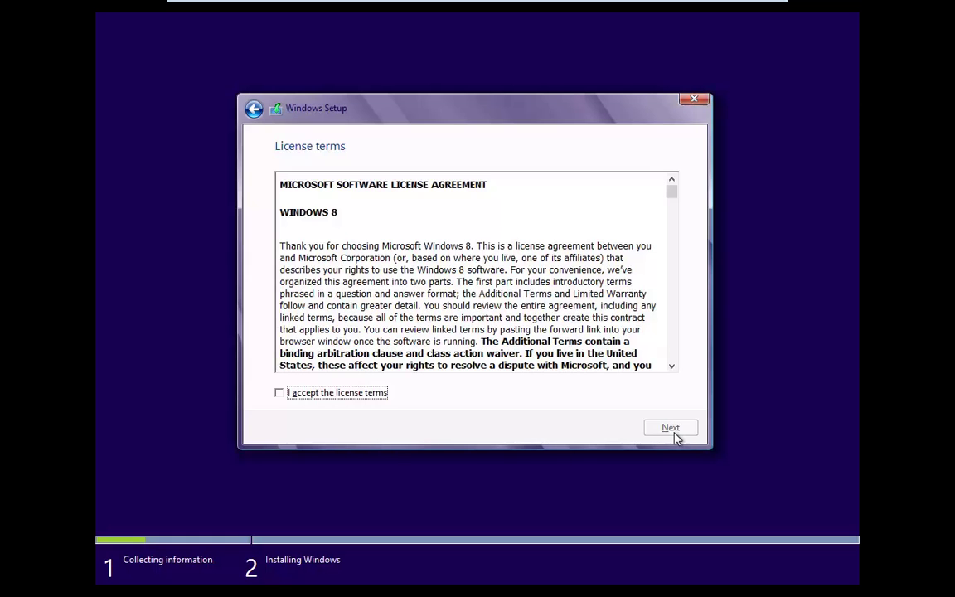
Step: Tick 'I accept the license terms' and continue to the installation type page
{"action": "left_click", "coordinate": [370, 397]}
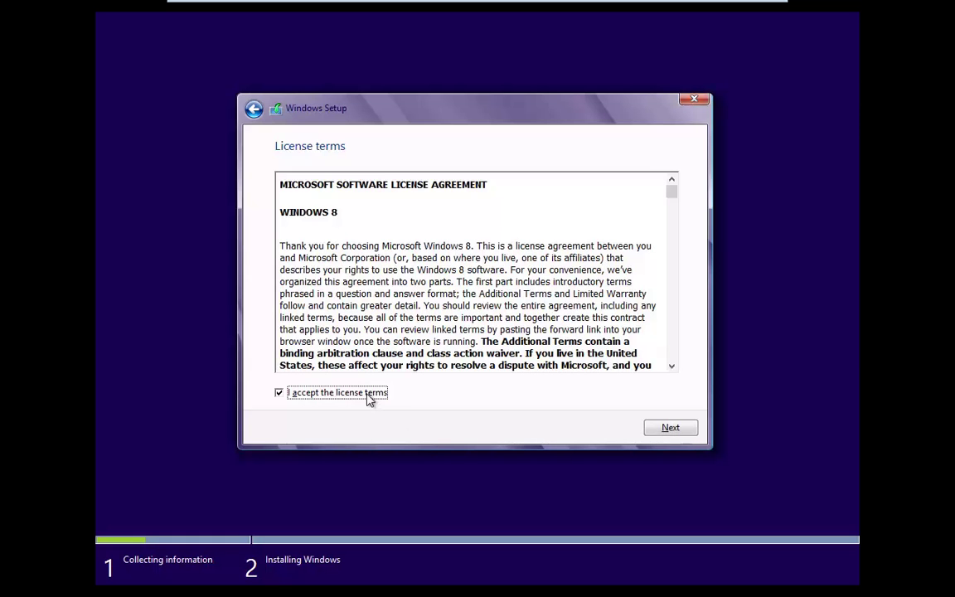
{"action": "left_click", "coordinate": [671, 429]}
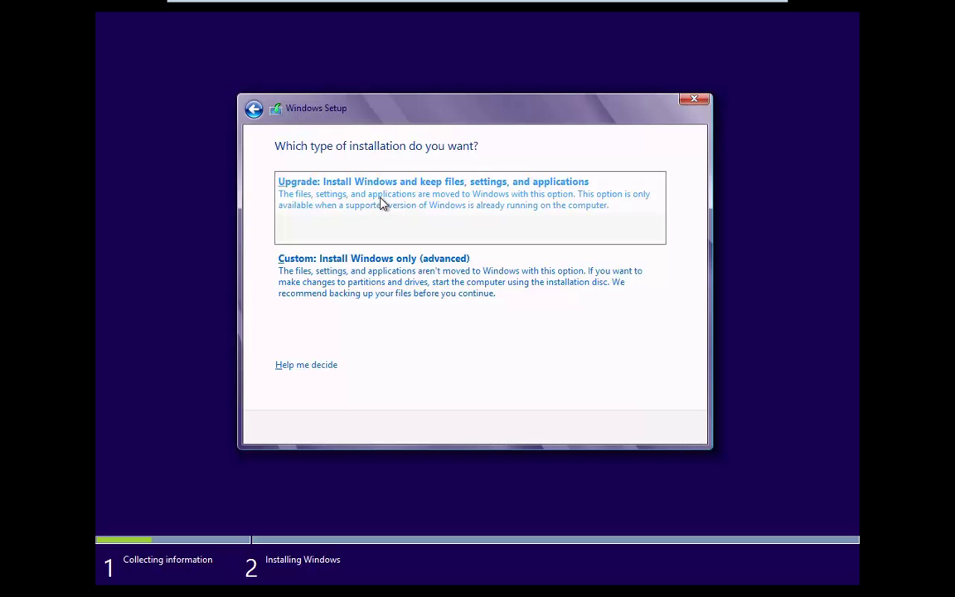
Step: Select 'Custom: Install Windows only (advanced)' as the installation type
{"action": "left_click", "coordinate": [361, 303]}
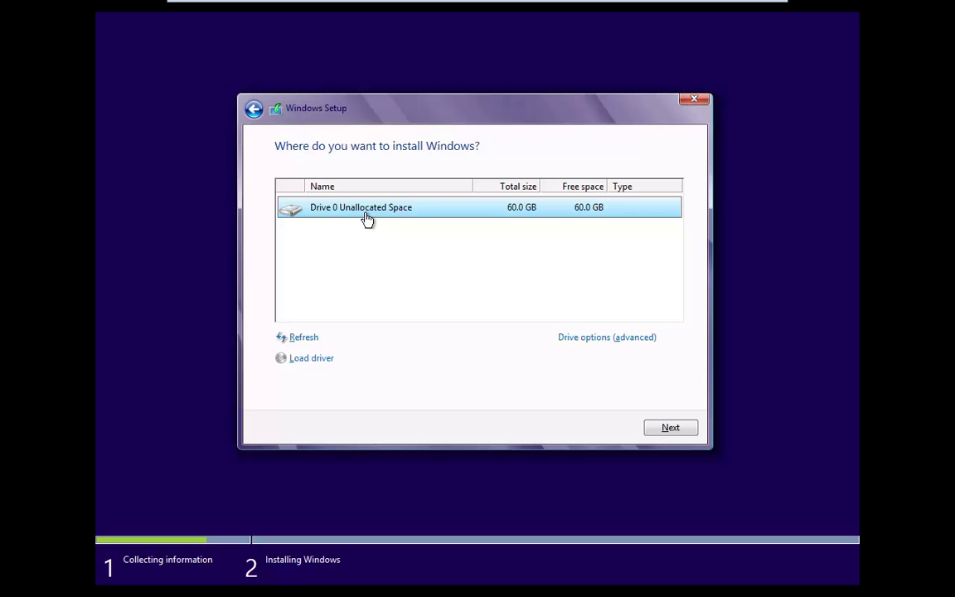
Step: Create a new 21440 MB partition on Drive 0's unallocated space using Drive options (advanced)
{"action": "left_click", "coordinate": [608, 337]}
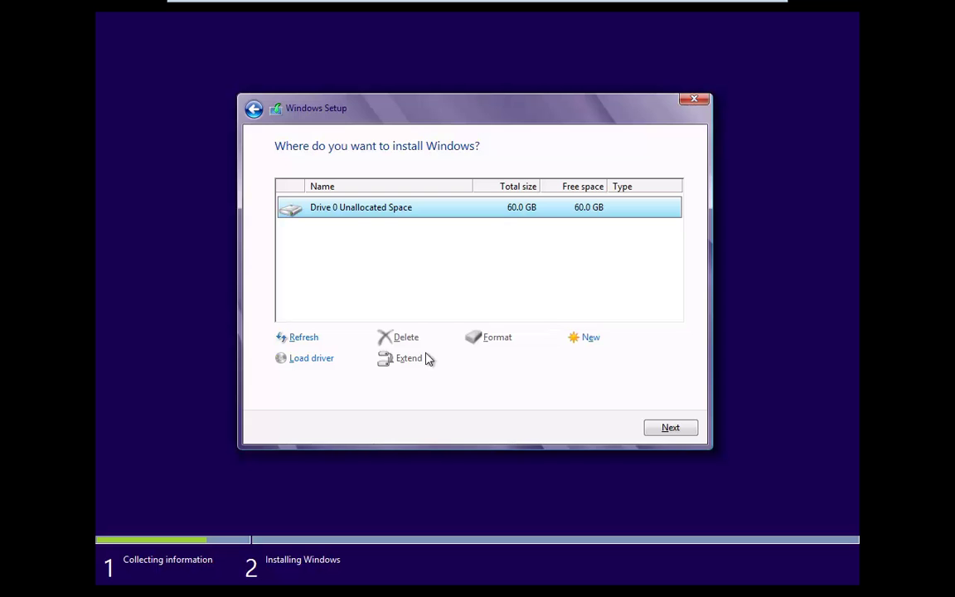
{"action": "left_click", "coordinate": [590, 338]}
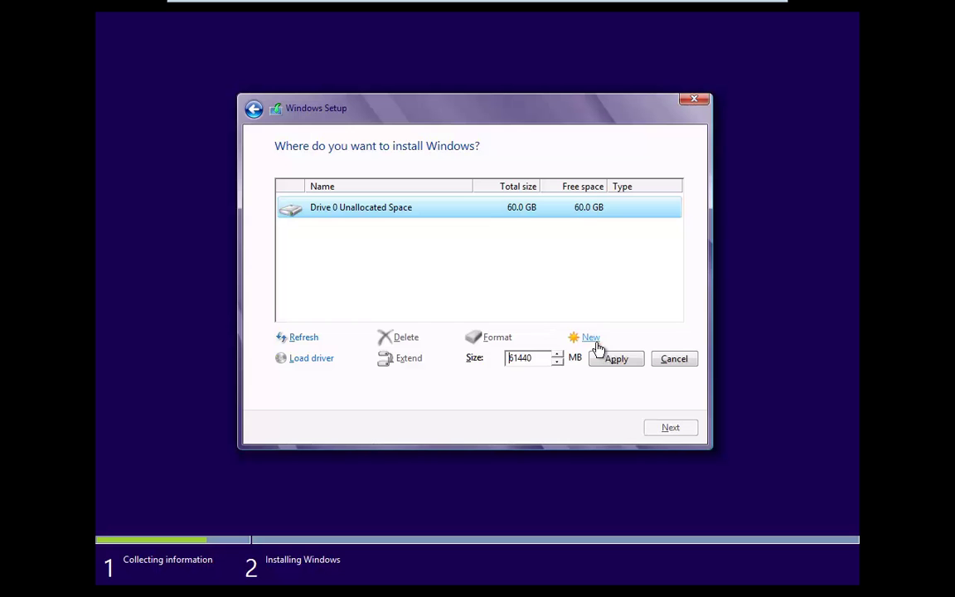
{"action": "key", "text": "Delete"}
{"action": "type", "text": "2"}
{"action": "left_click", "coordinate": [608, 360]}
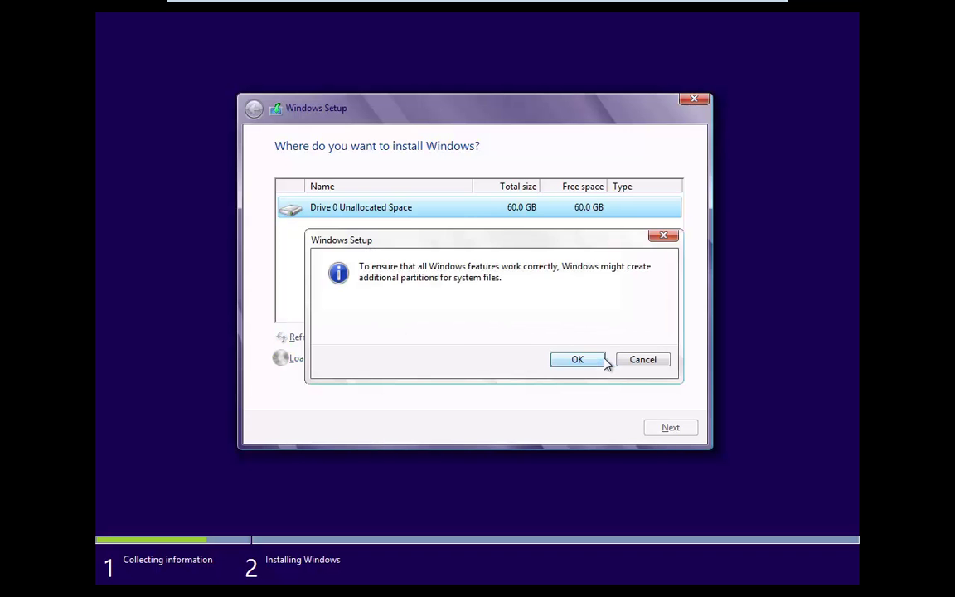
Step: Accept the extra system partitions notice and review the System Reserved, Partition 2 and unallocated rows
{"action": "left_click", "coordinate": [589, 360]}
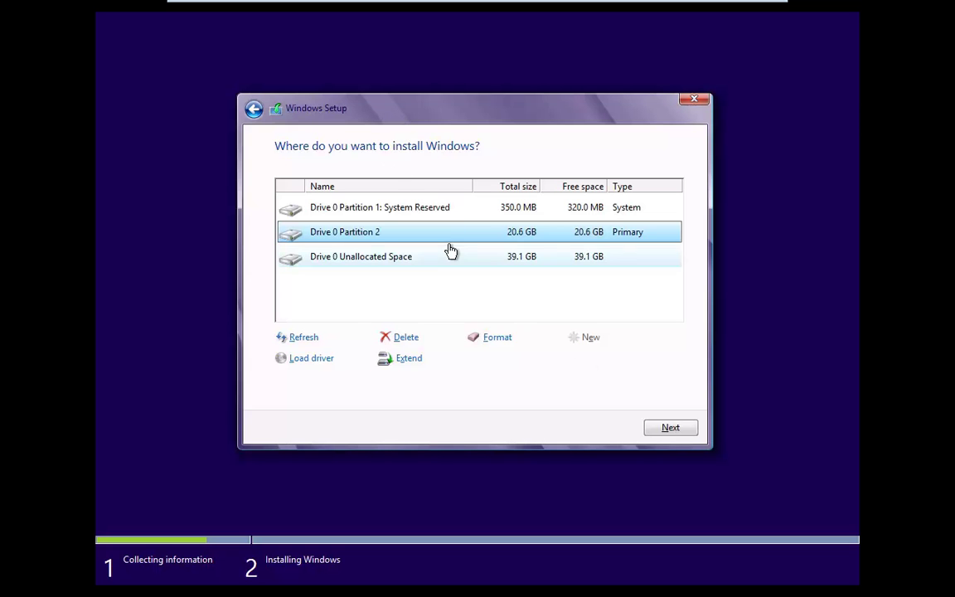
{"action": "left_click", "coordinate": [455, 208]}
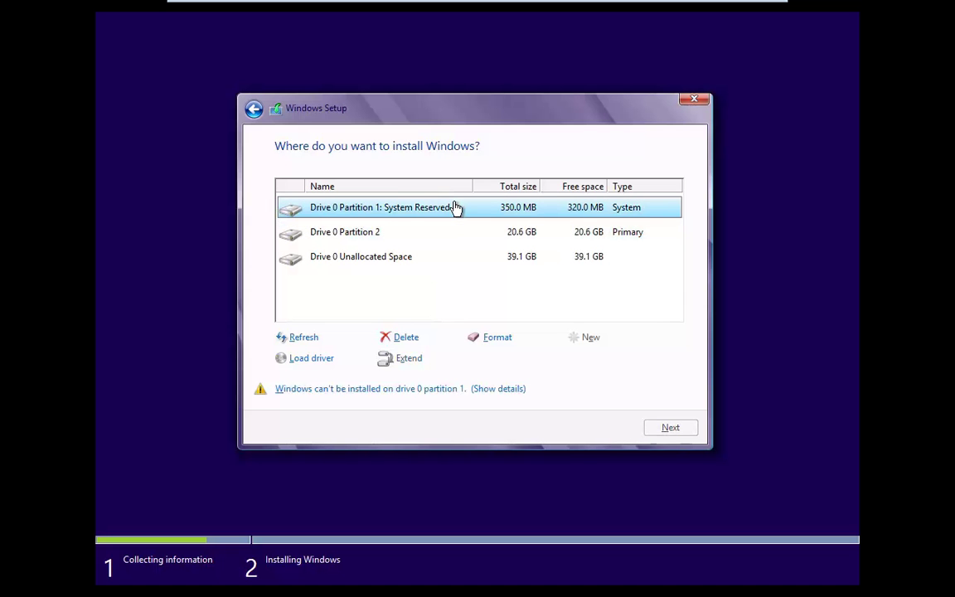
{"action": "left_click", "coordinate": [384, 236]}
{"action": "left_click", "coordinate": [362, 266]}
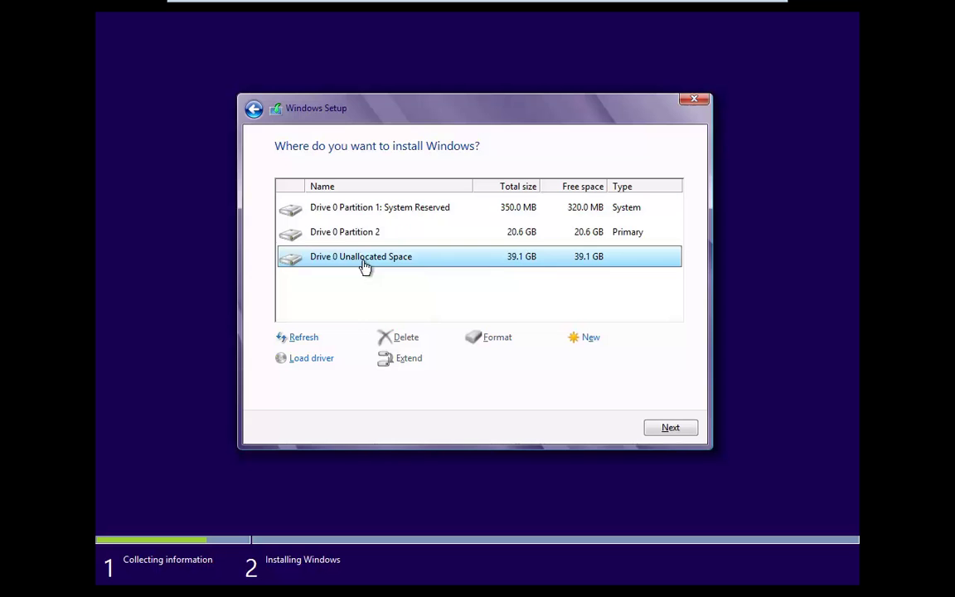
Step: Create a 29999 MB Partition 3 from the free space, then choose Delete on it
{"action": "left_click", "coordinate": [584, 338]}
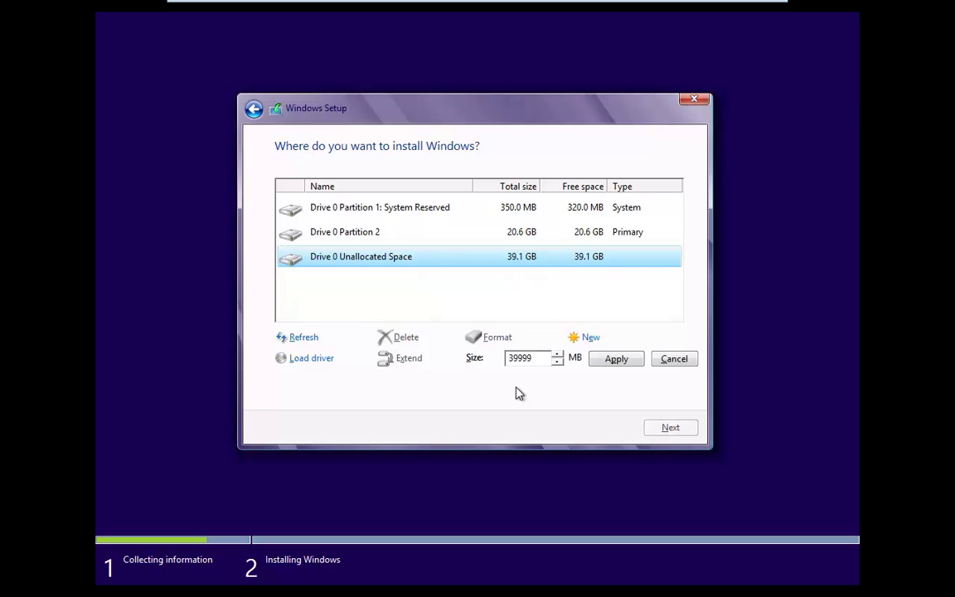
{"action": "key", "text": "Delete"}
{"action": "type", "text": "2"}
{"action": "left_click", "coordinate": [613, 365]}
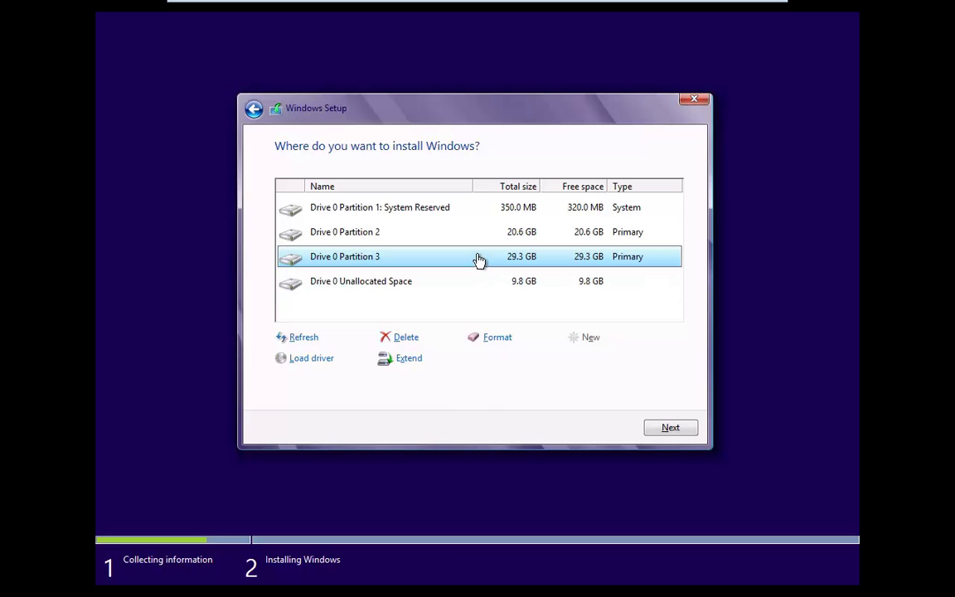
{"action": "left_click", "coordinate": [405, 338]}
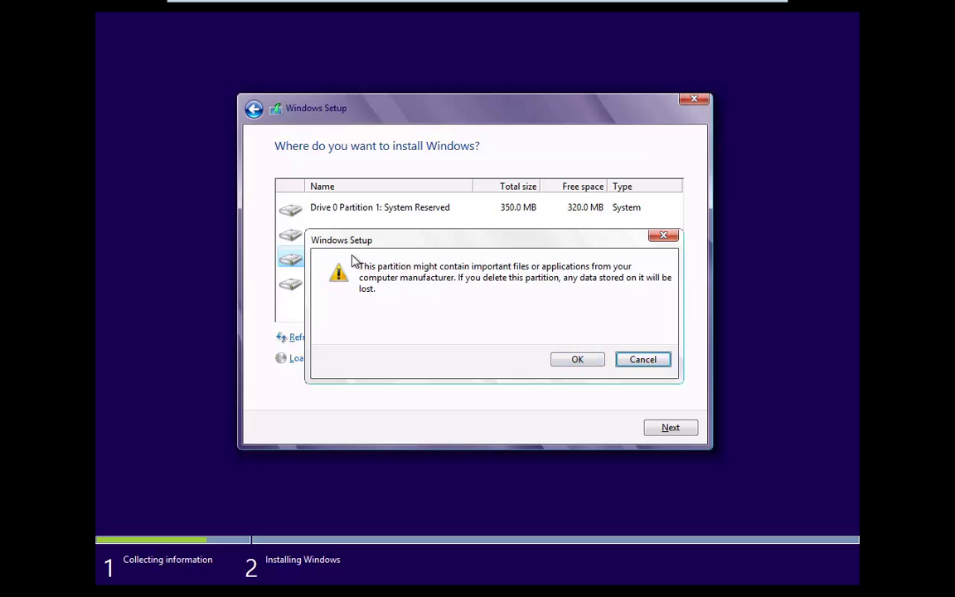
Step: Confirm deleting Partition 3 and select the freed 39.1 GB unallocated space on Drive 0
{"action": "left_click_drag", "start_coordinate": [357, 267], "coordinate": [486, 293]}
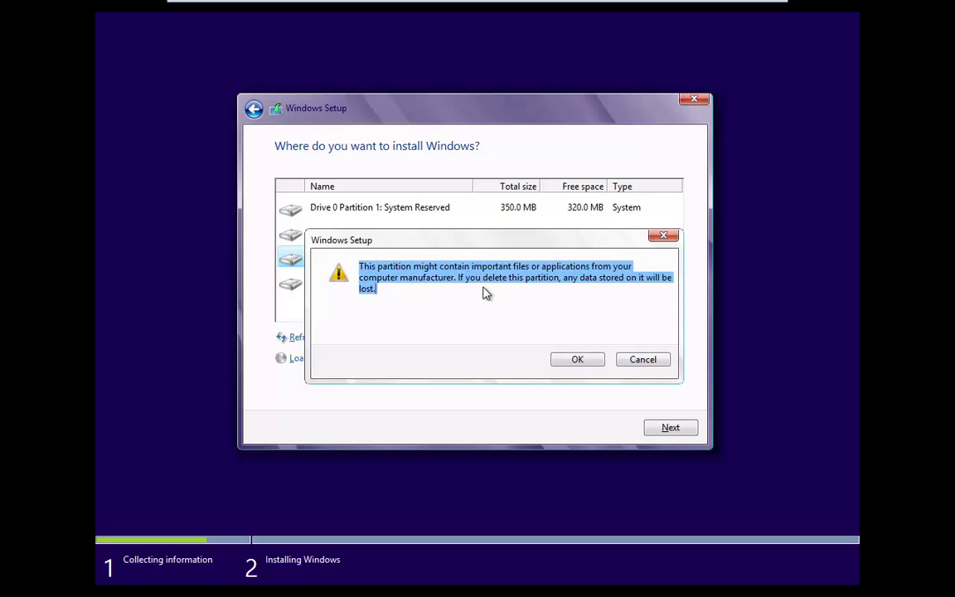
{"action": "left_click", "coordinate": [485, 289]}
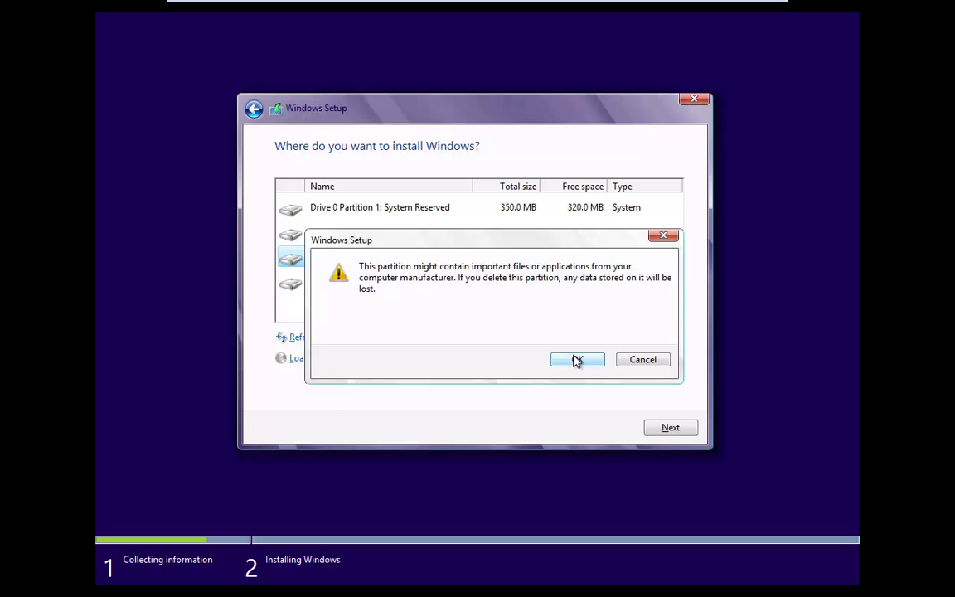
{"action": "left_click", "coordinate": [577, 360]}
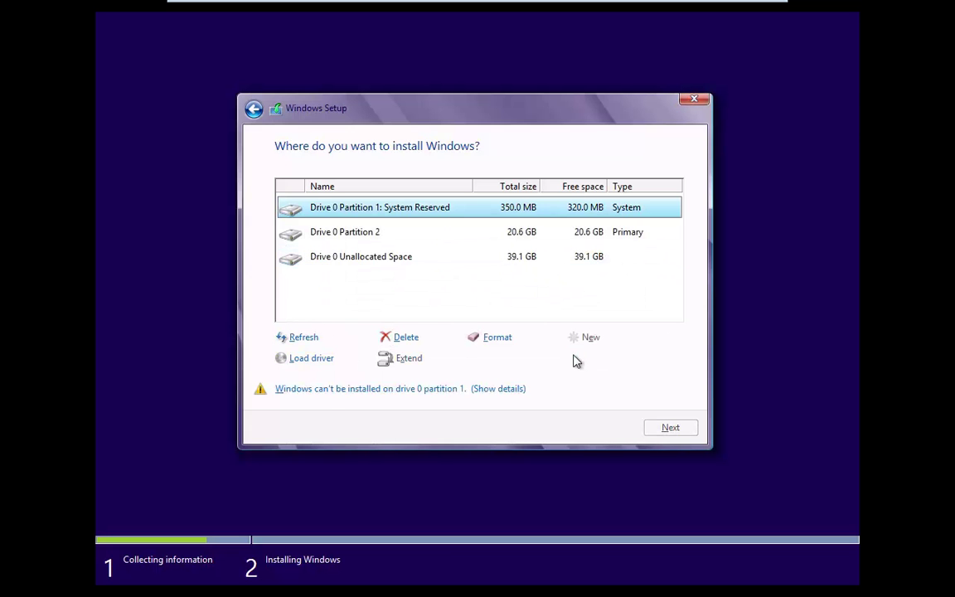
{"action": "left_click", "coordinate": [384, 260]}
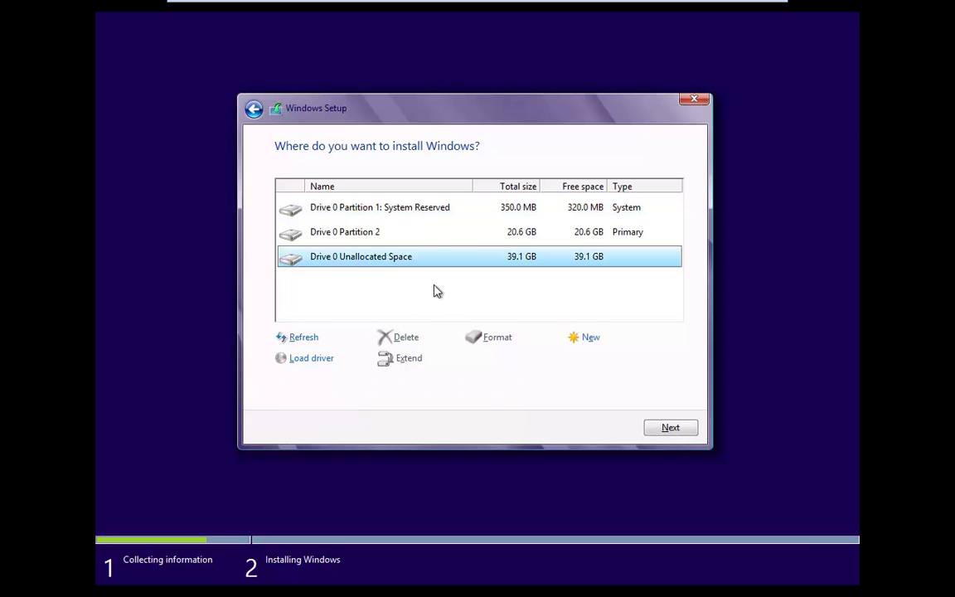
Step: Create a new 29999 MB (29.3 GB) Partition 3 in the unallocated space, leaving 9.8 GB free
{"action": "left_click", "coordinate": [591, 338]}
{"action": "key", "text": "Delete"}
{"action": "type", "text": "29999"}
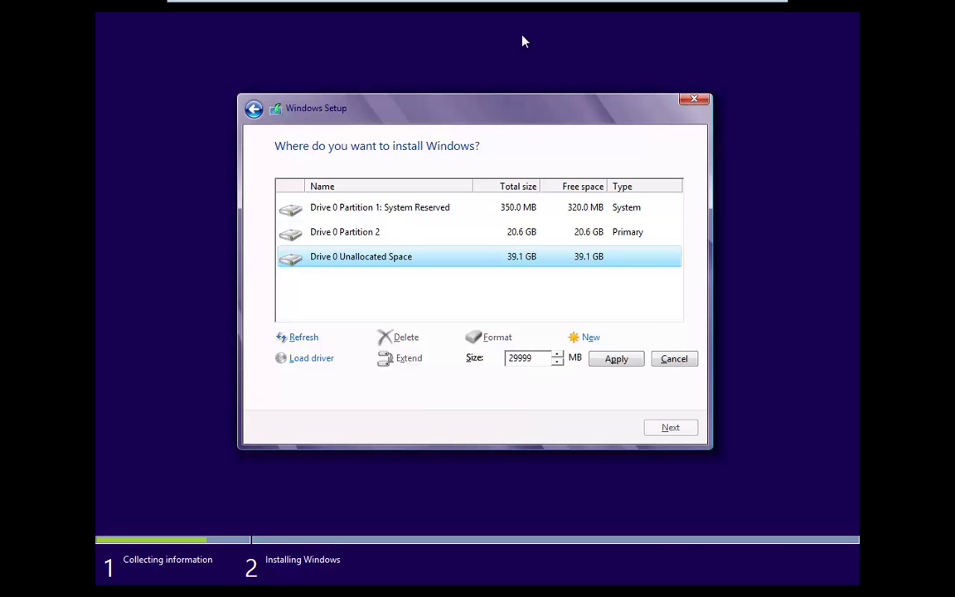
{"action": "left_click", "coordinate": [606, 366]}
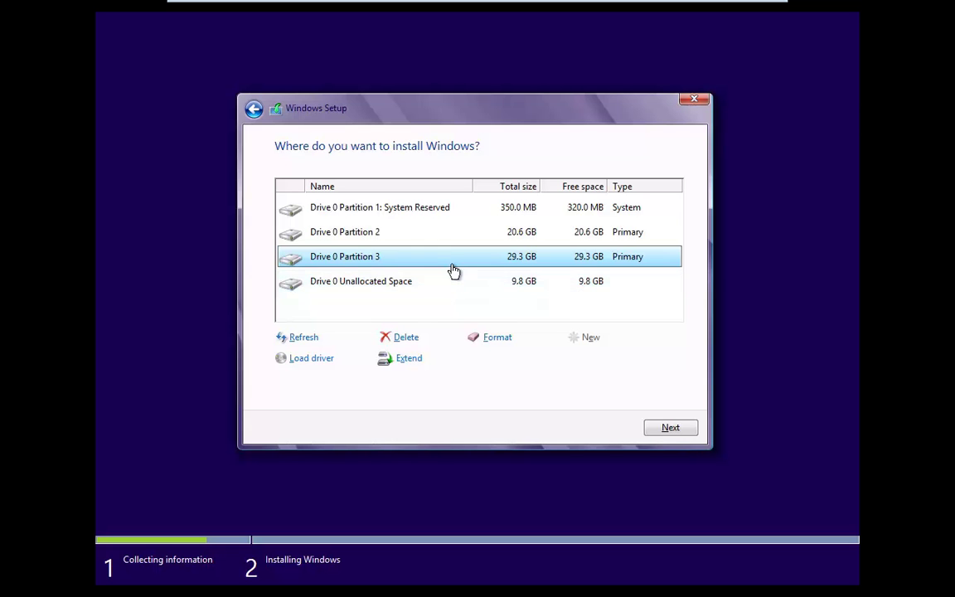
Step: Extend Partition 3 to 39999 MB, then select Partition 2 and start installing Windows there
{"action": "left_click", "coordinate": [408, 360]}
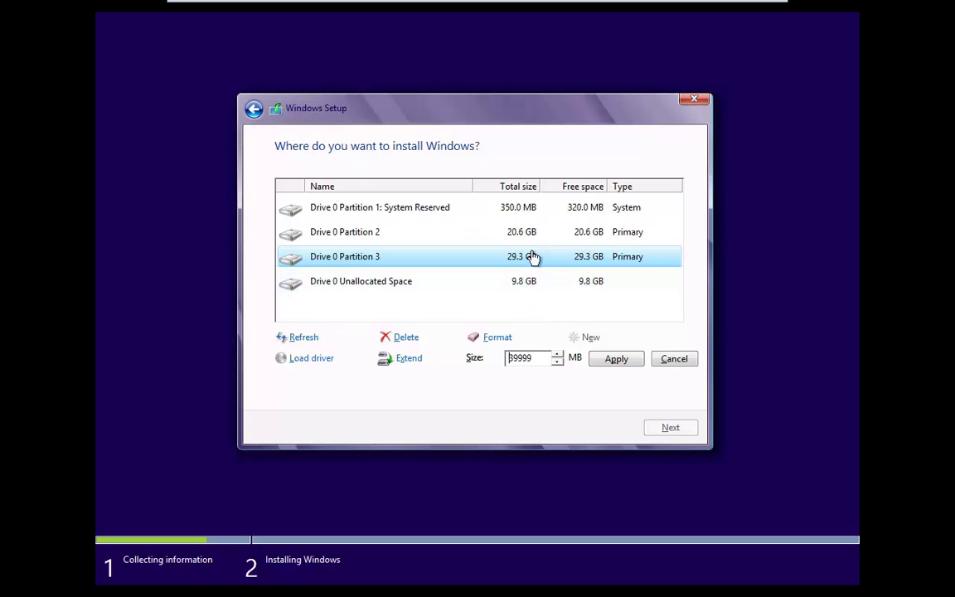
{"action": "left_click", "coordinate": [618, 361]}
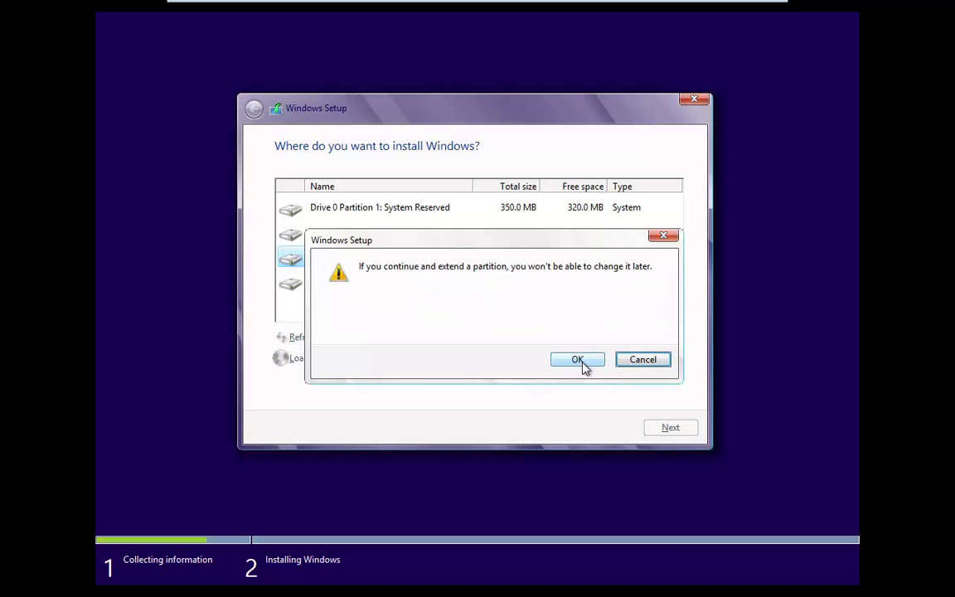
{"action": "left_click", "coordinate": [583, 364]}
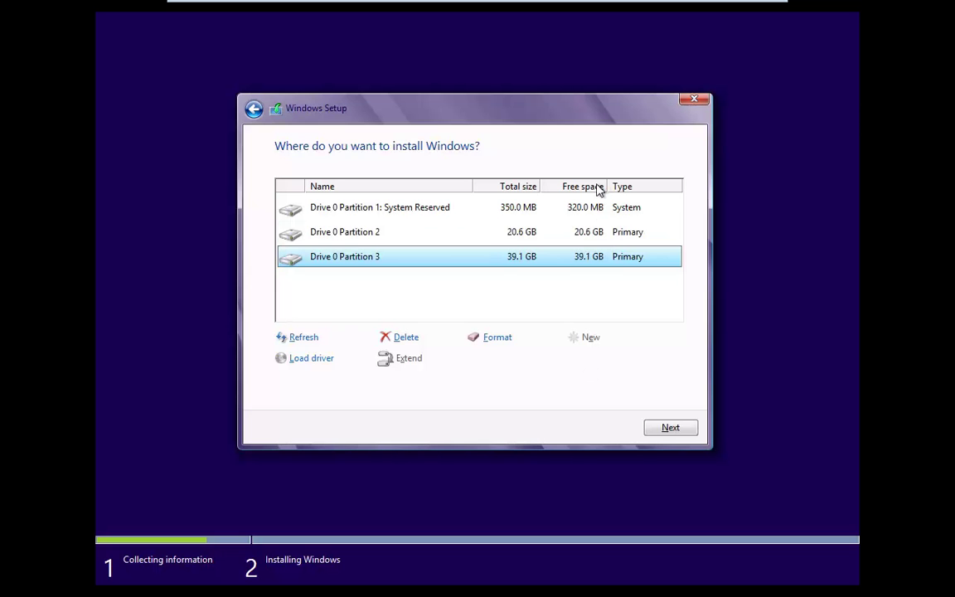
{"action": "left_click", "coordinate": [583, 232]}
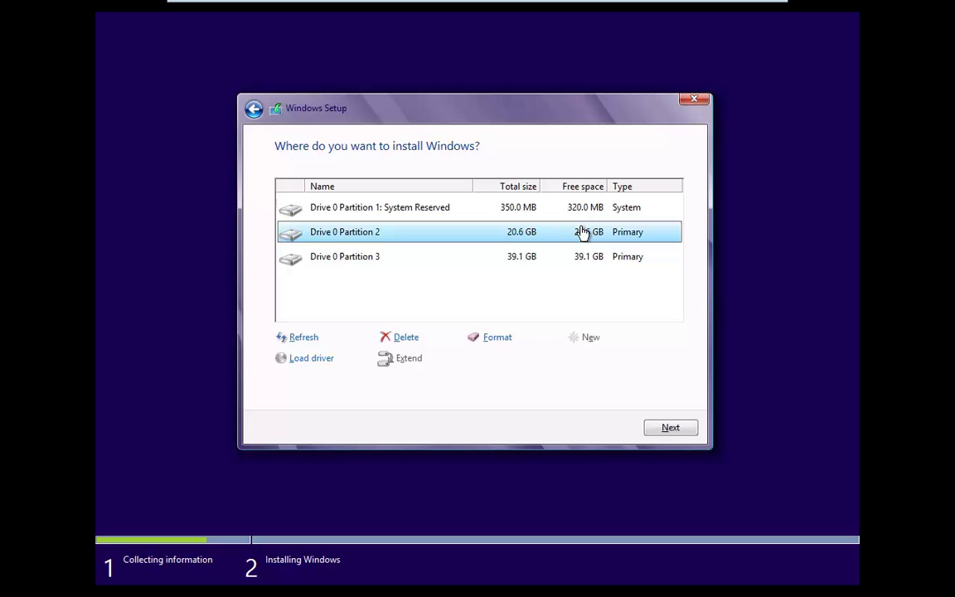
{"action": "left_click", "coordinate": [665, 428]}
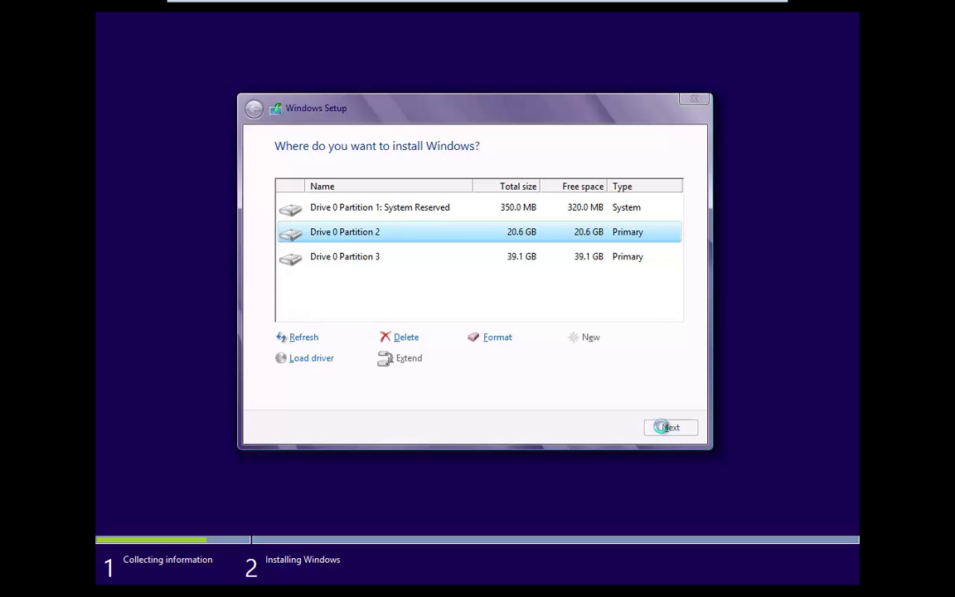
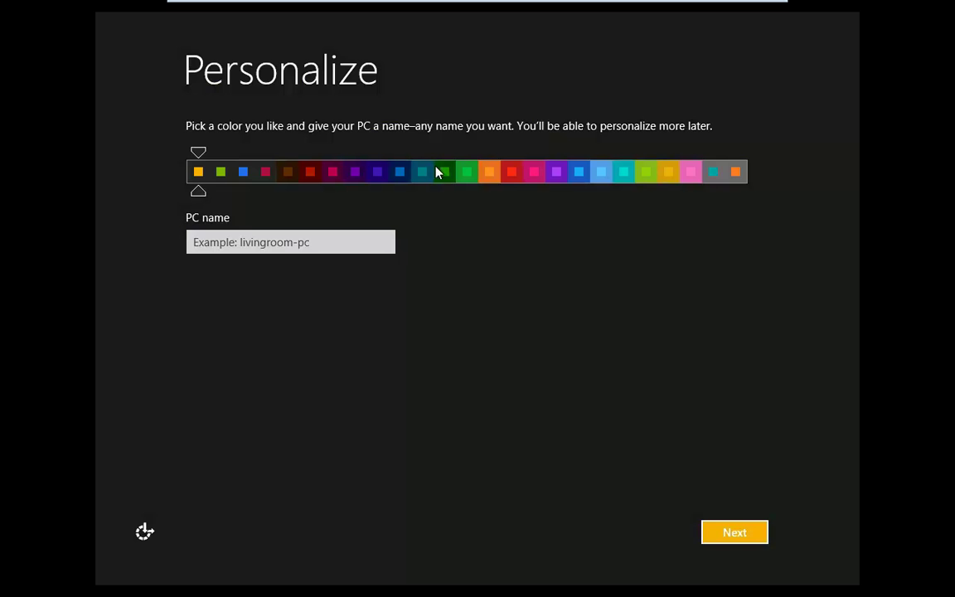
Step: Try the dark green, red, blue and default colour schemes, then settle on lime green
{"action": "left_click", "coordinate": [444, 175]}
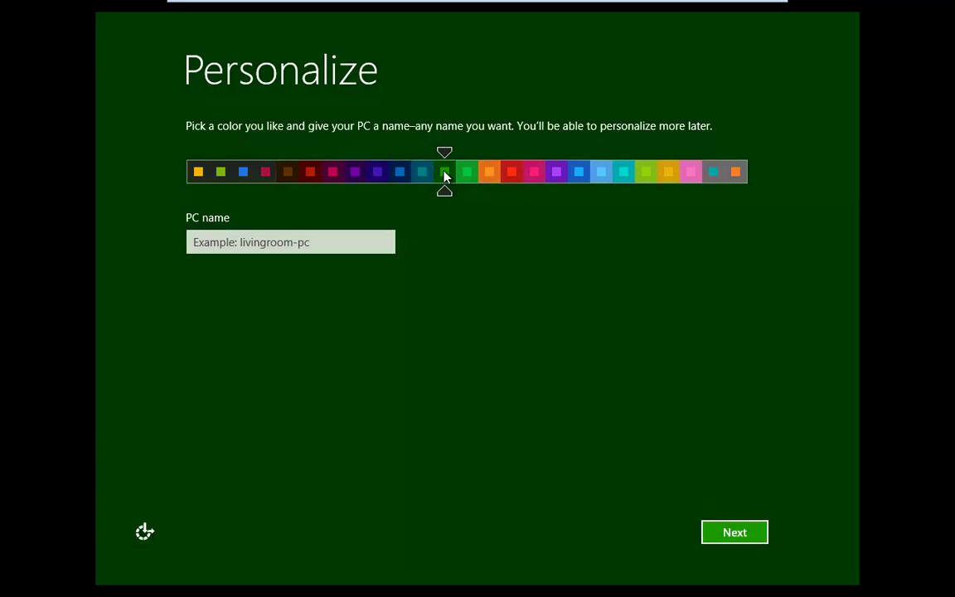
{"action": "left_click", "coordinate": [495, 174]}
{"action": "left_click", "coordinate": [513, 173]}
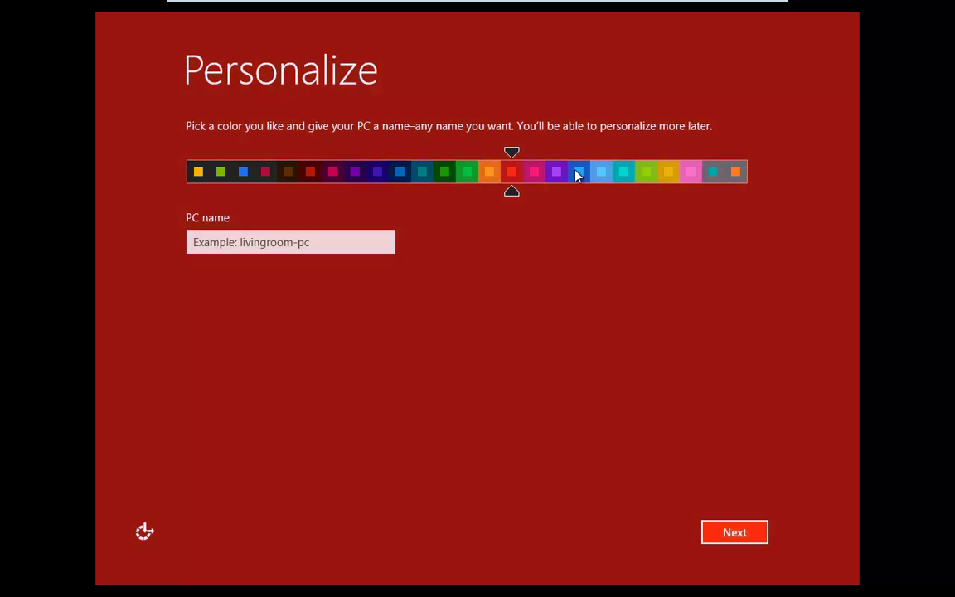
{"action": "left_click", "coordinate": [578, 174]}
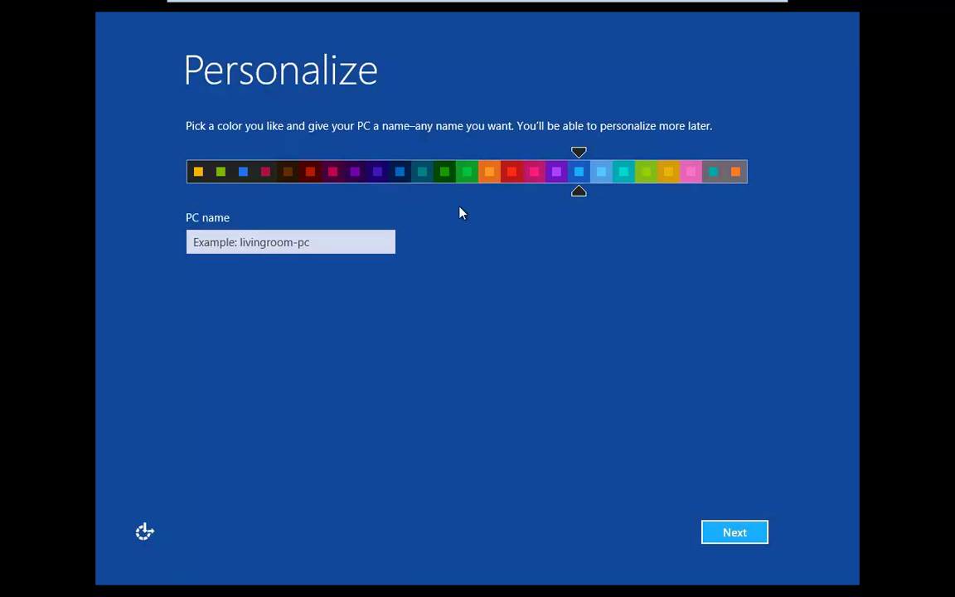
{"action": "left_click", "coordinate": [651, 182]}
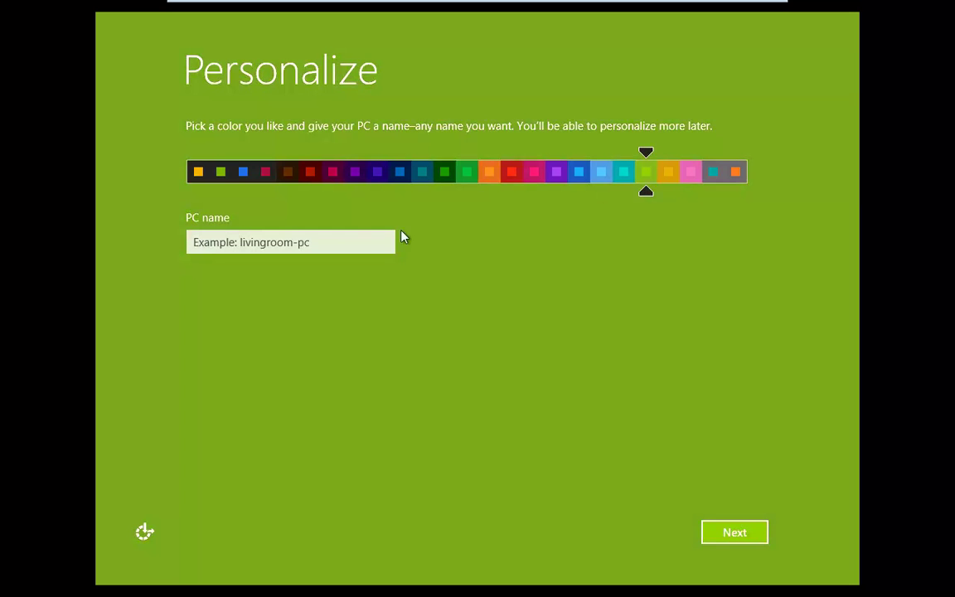
{"action": "left_click", "coordinate": [199, 174]}
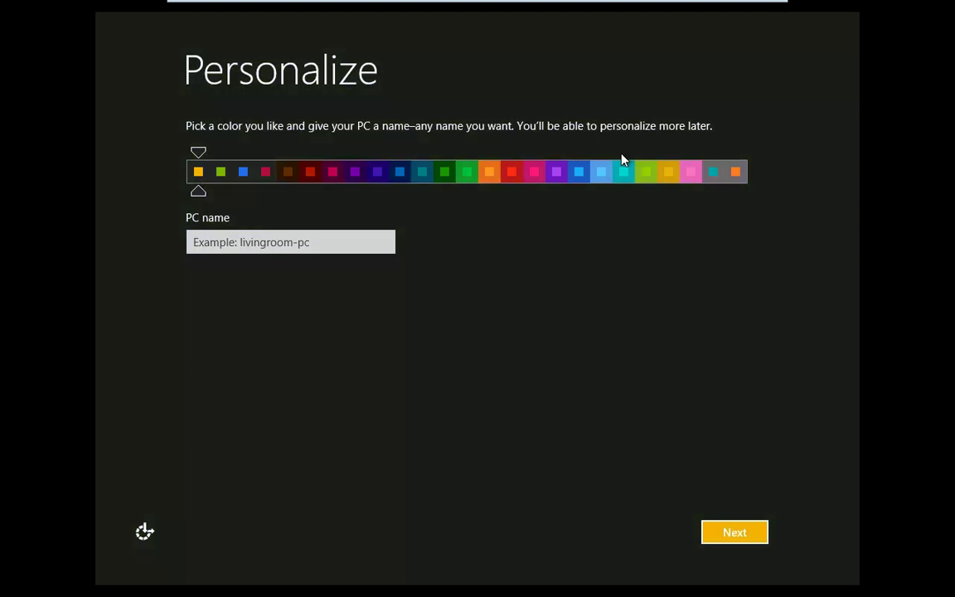
{"action": "left_click", "coordinate": [651, 178]}
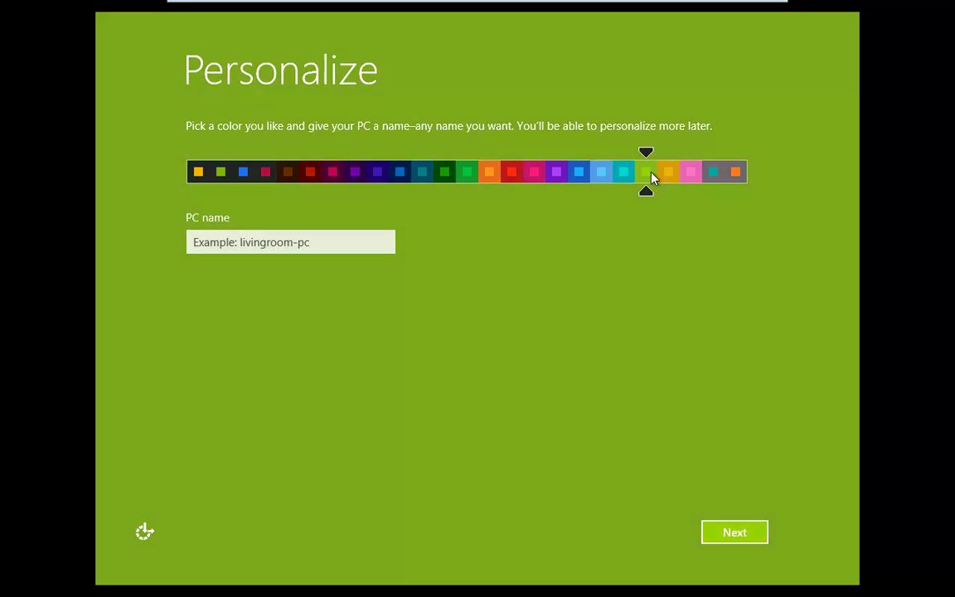
Step: Enter a name for the PC and continue past Personalize
{"action": "left_click", "coordinate": [294, 243]}
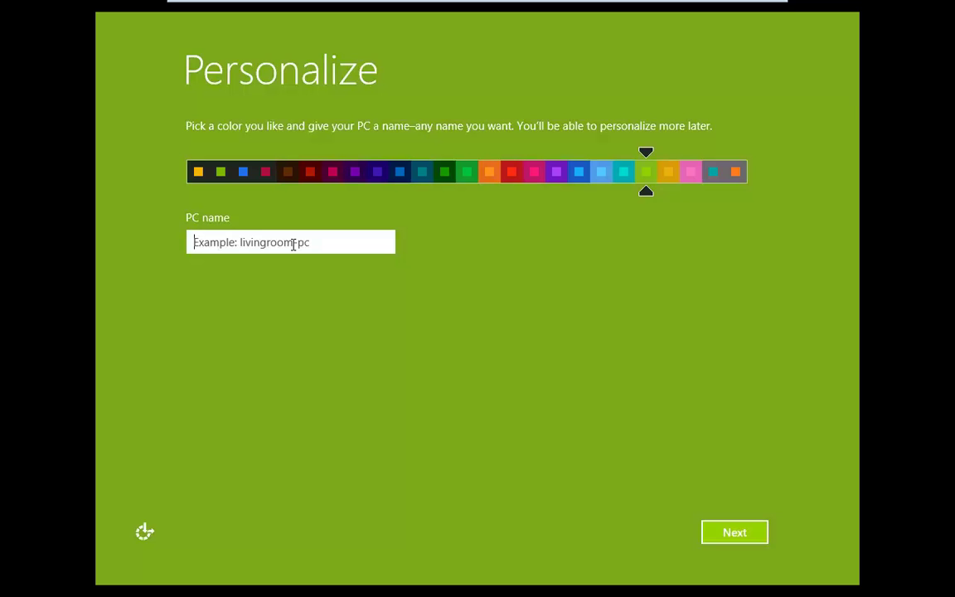
{"action": "type", "text": "Ji"}
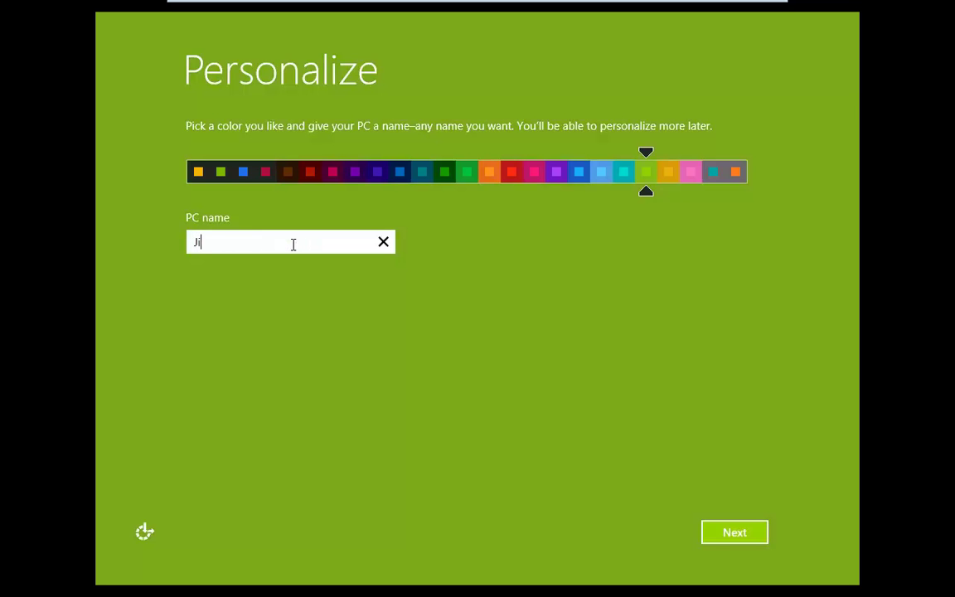
{"action": "type", "text": "tu-PC"}
{"action": "left_click", "coordinate": [715, 535]}
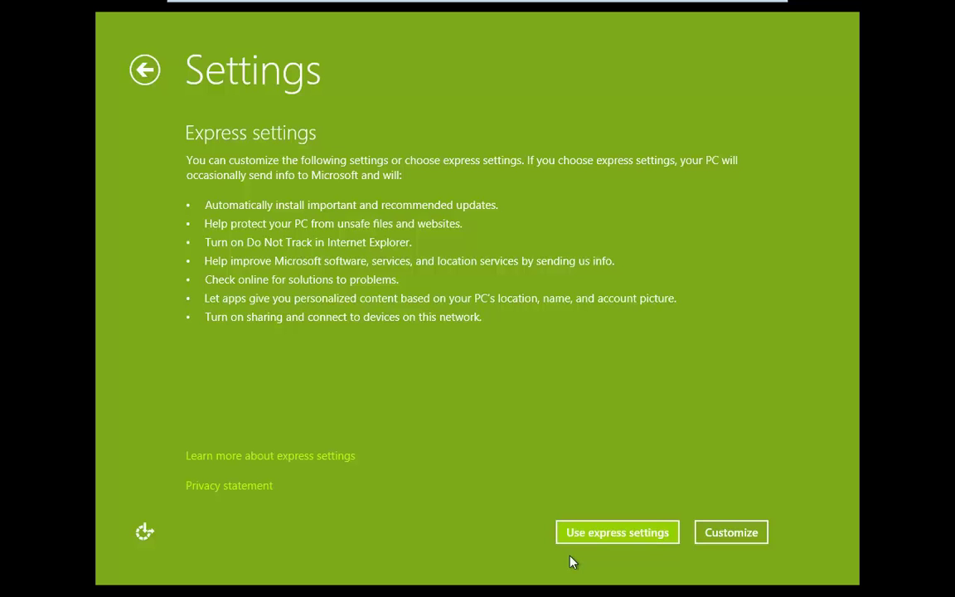
Step: Choose Customize instead of the express settings on the Settings page
{"action": "left_click", "coordinate": [732, 546]}
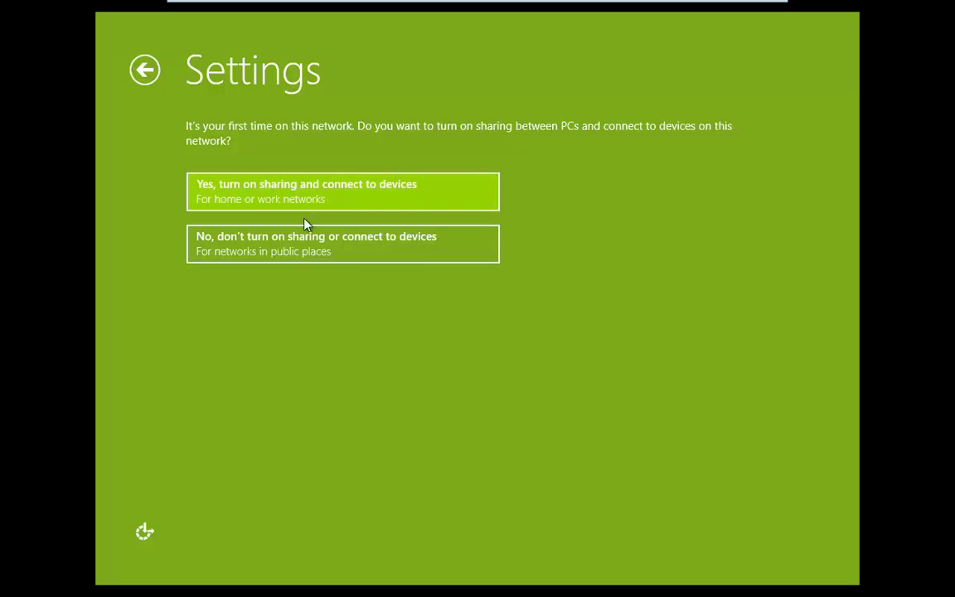
Step: Decline network sharing, set Windows Update to 'Don't set up', and keep automatic driver downloads on
{"action": "left_click", "coordinate": [296, 240]}
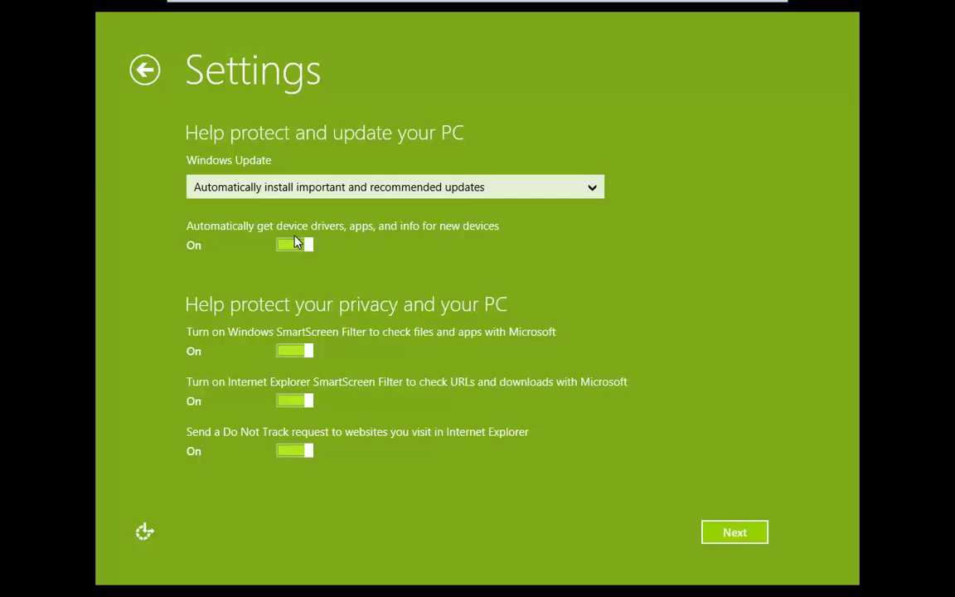
{"action": "left_click", "coordinate": [382, 186]}
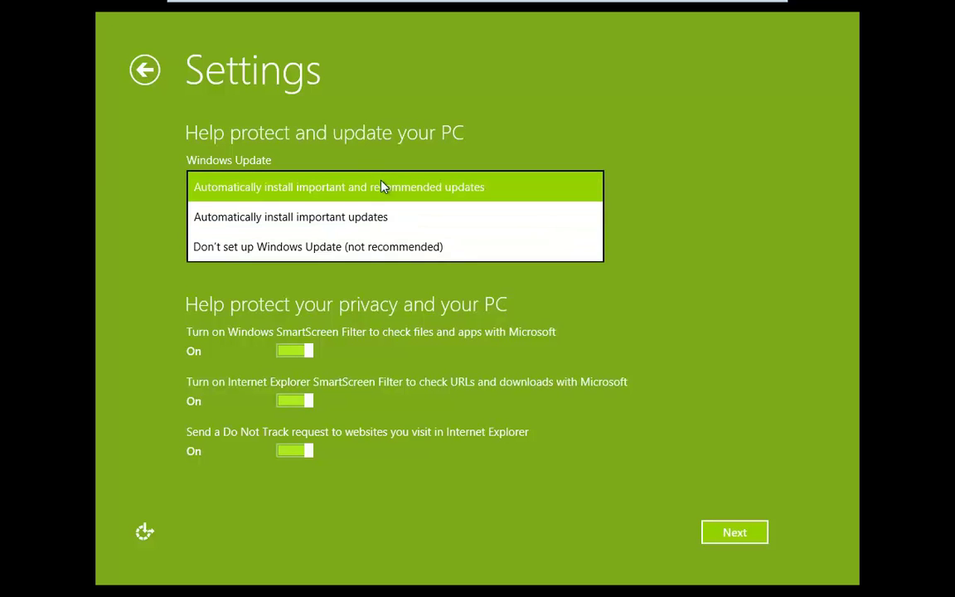
{"action": "left_click", "coordinate": [322, 246]}
{"action": "left_click", "coordinate": [313, 252]}
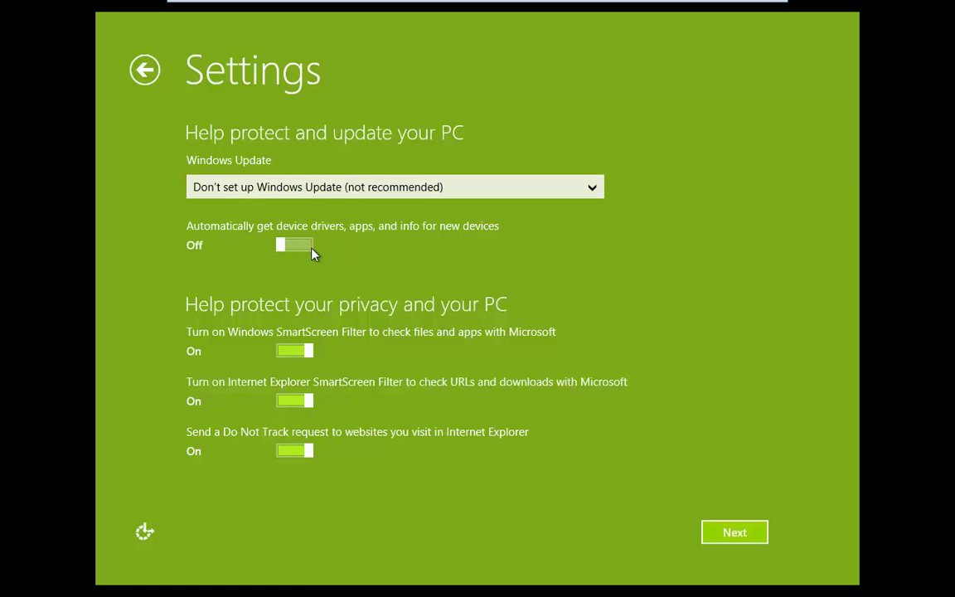
{"action": "left_click", "coordinate": [309, 251]}
Step: Accept the remaining update, privacy and info-sharing pages to reach Sign in to your PC
{"action": "left_click", "coordinate": [735, 532]}
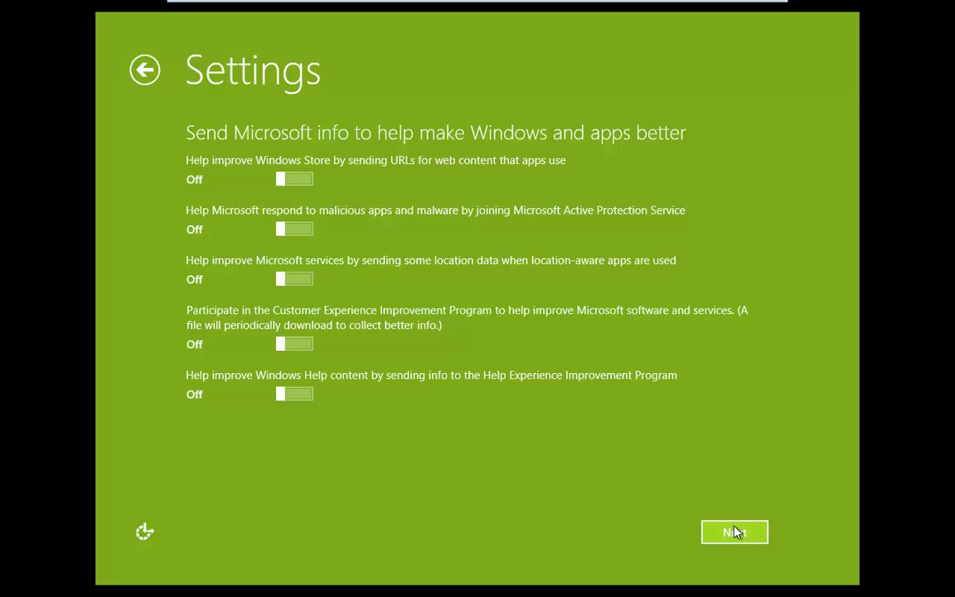
{"action": "left_click", "coordinate": [735, 533]}
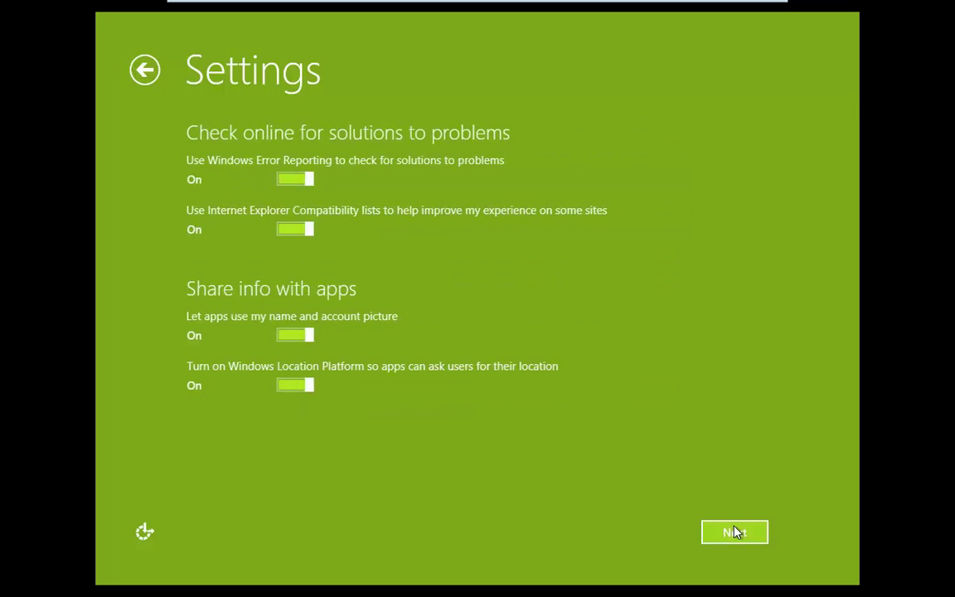
{"action": "left_click", "coordinate": [734, 532]}
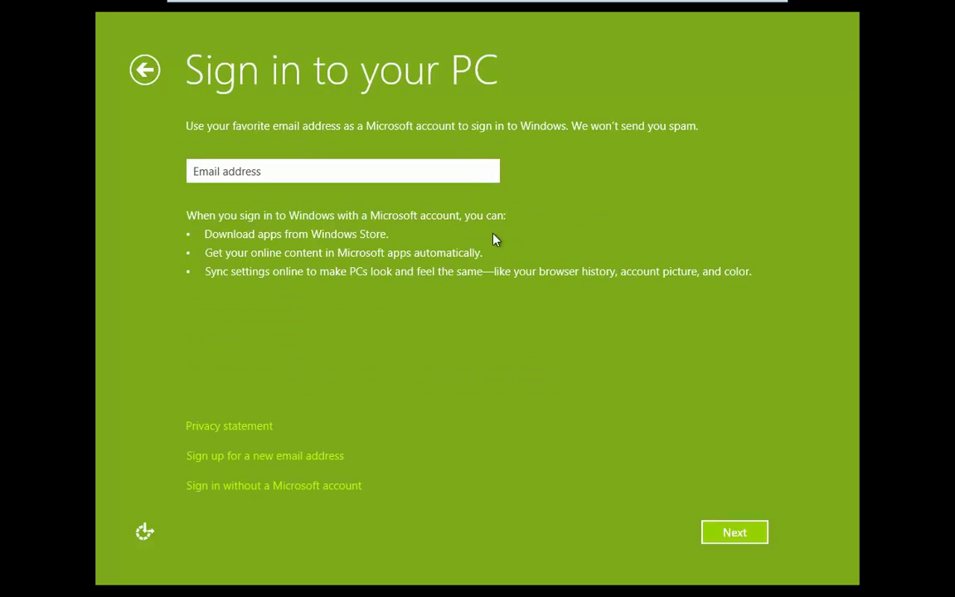
Step: Enter a Microsoft account email address and submit it, ending on the local account form
{"action": "left_click", "coordinate": [430, 172]}
{"action": "left_click", "coordinate": [758, 537]}
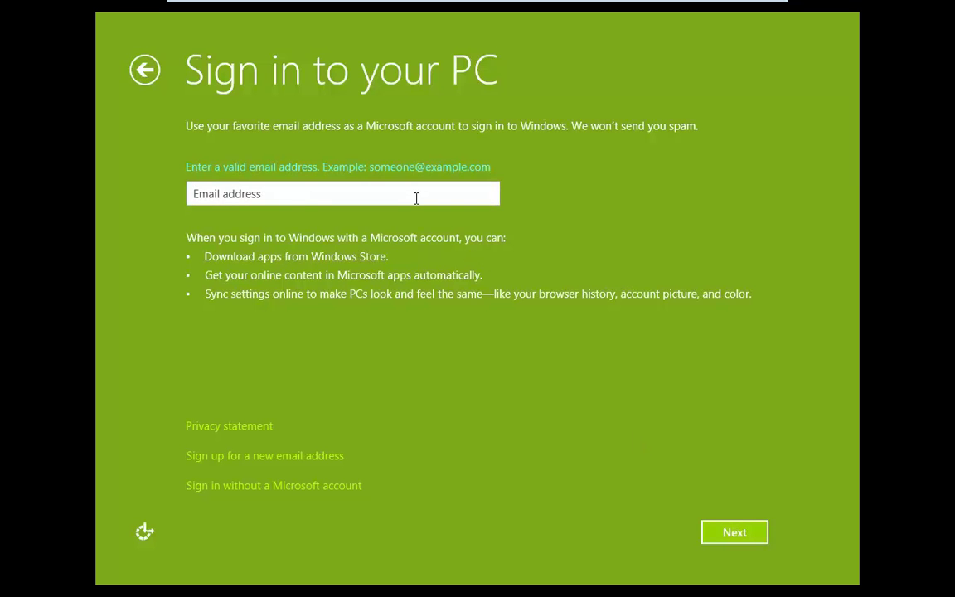
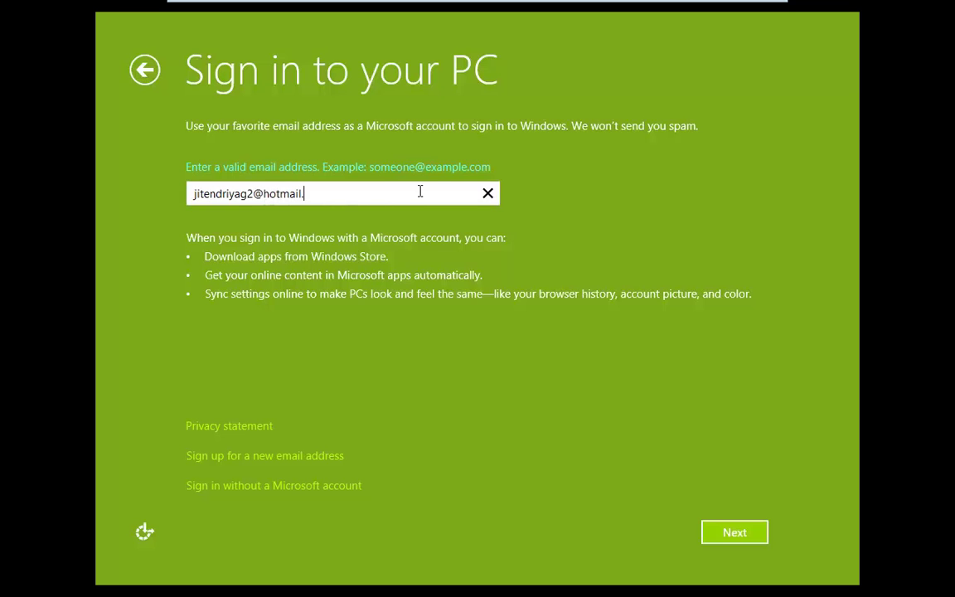
{"action": "left_click", "coordinate": [749, 537]}
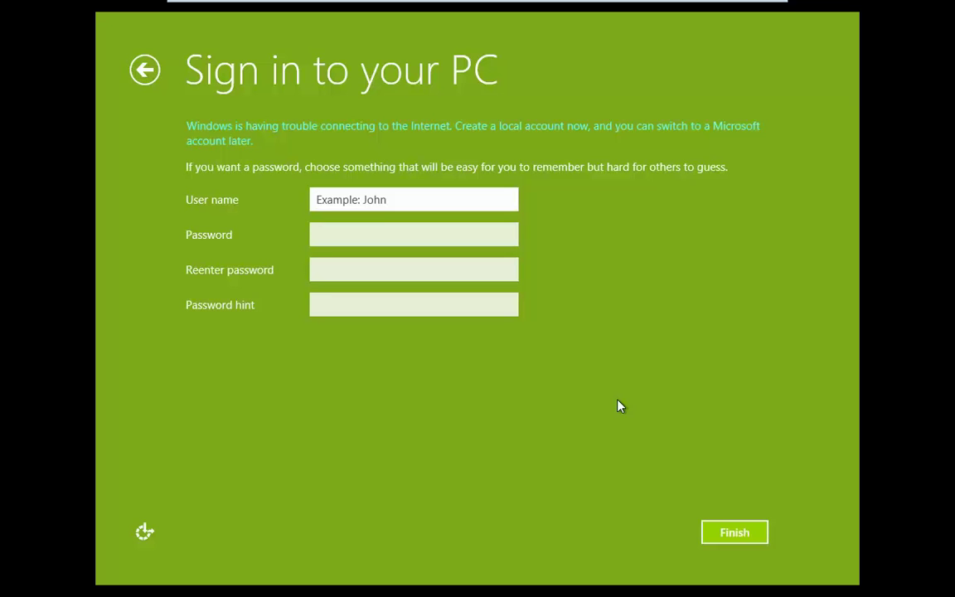
Step: Create the local account with a user name, a confirmed password and a password hint, then finish
{"action": "left_click", "coordinate": [743, 533]}
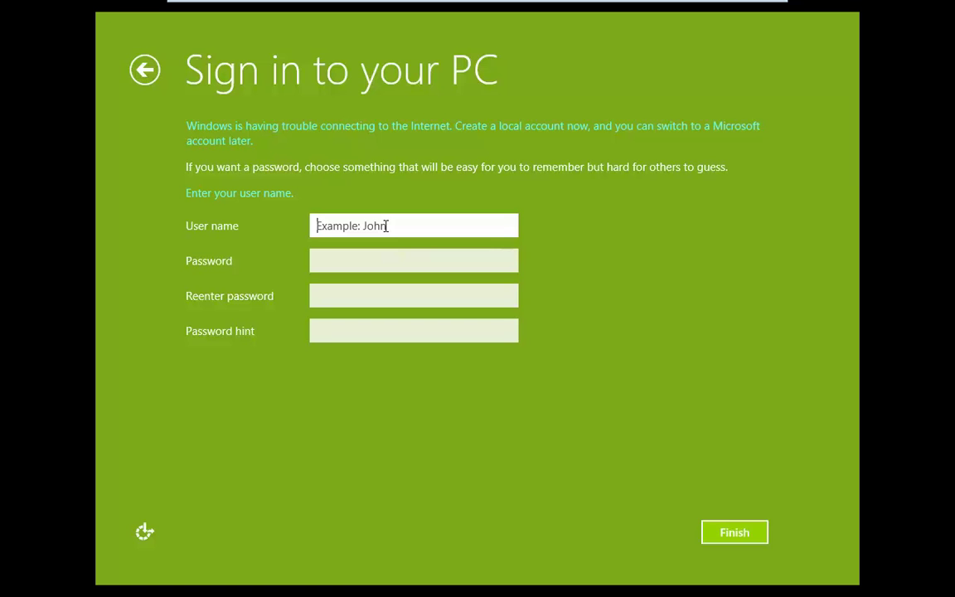
{"action": "type", "text": "Jitu"}
{"action": "left_click", "coordinate": [351, 266]}
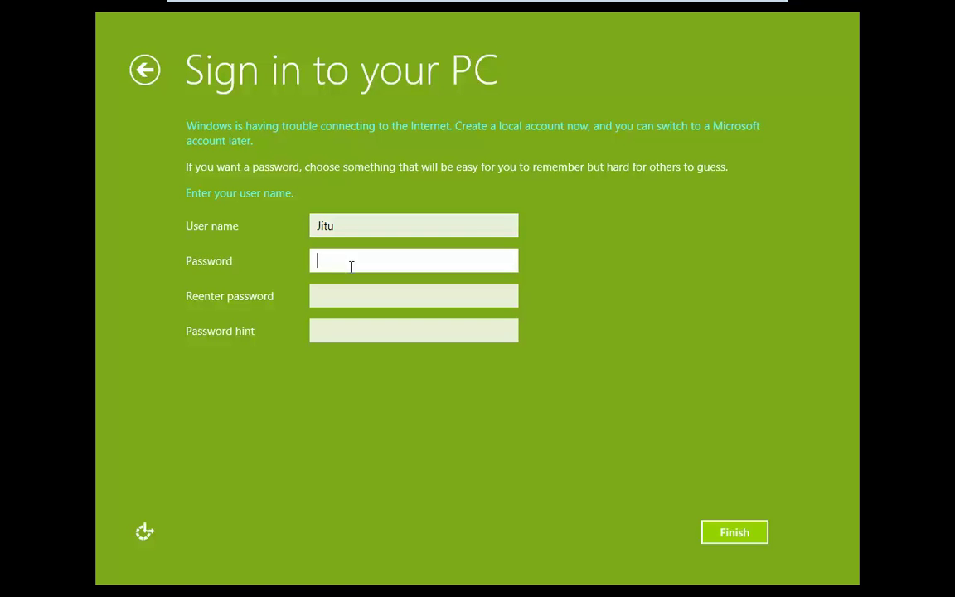
{"action": "key", "text": "Tab"}
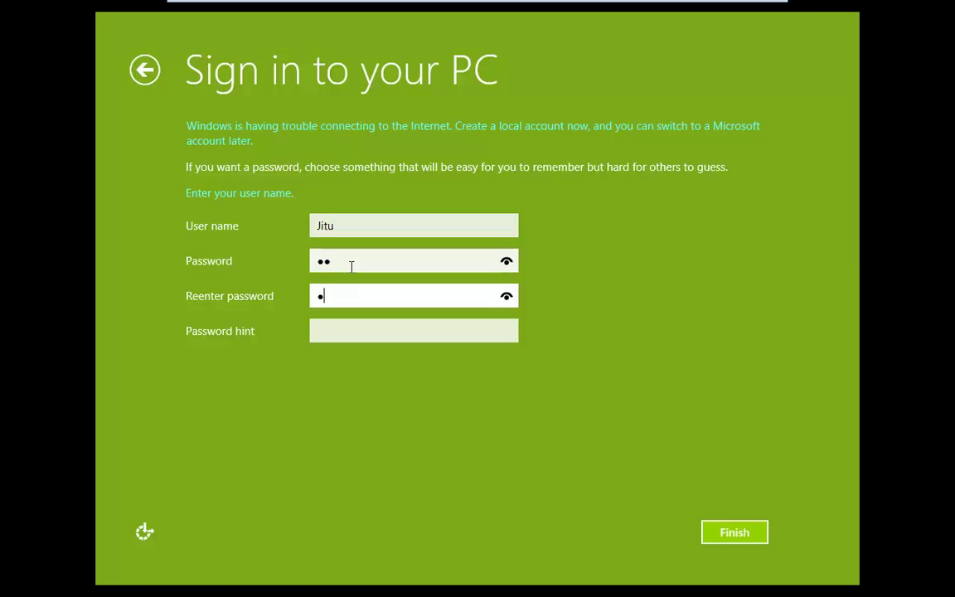
{"action": "key", "text": "Tab"}
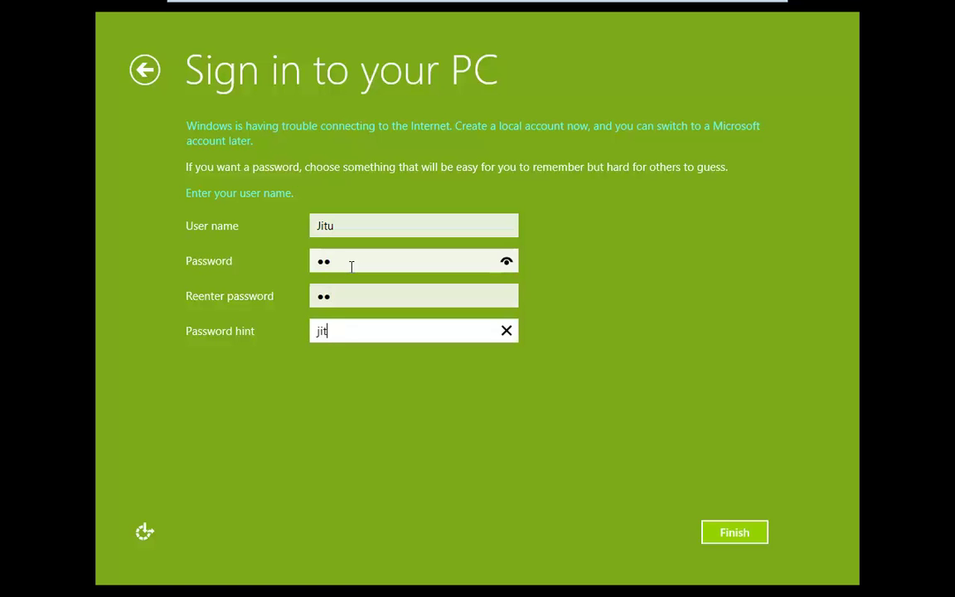
{"action": "left_click", "coordinate": [709, 533]}
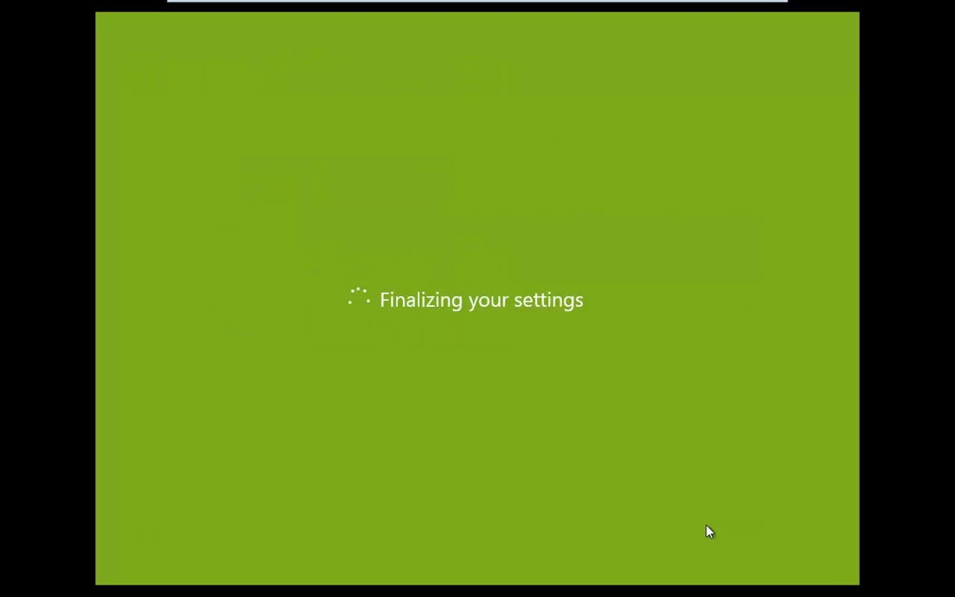
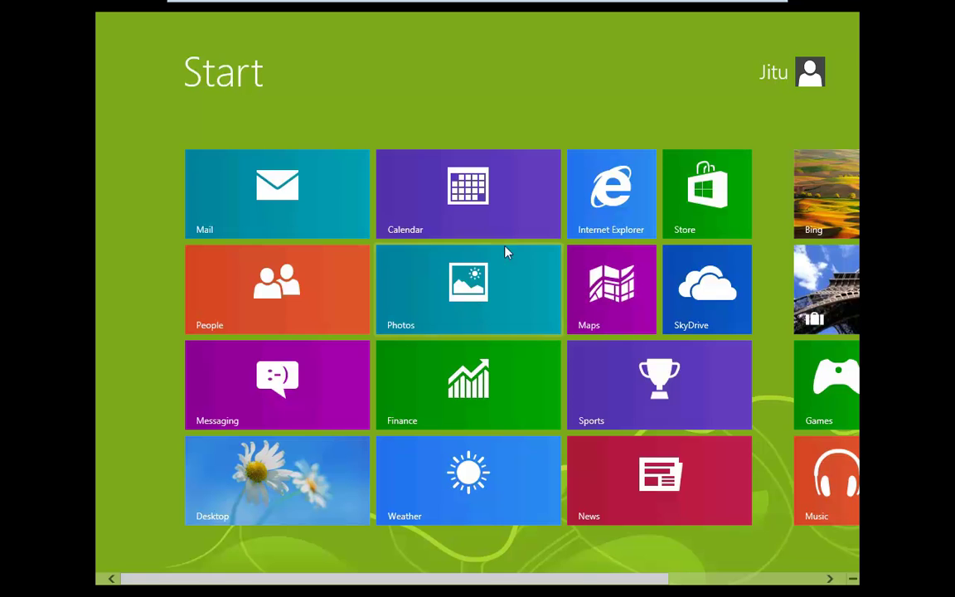
Step: Check the account tile menu, zoom the Start screen out and back, then open the Desktop tile
{"action": "left_click", "coordinate": [799, 75]}
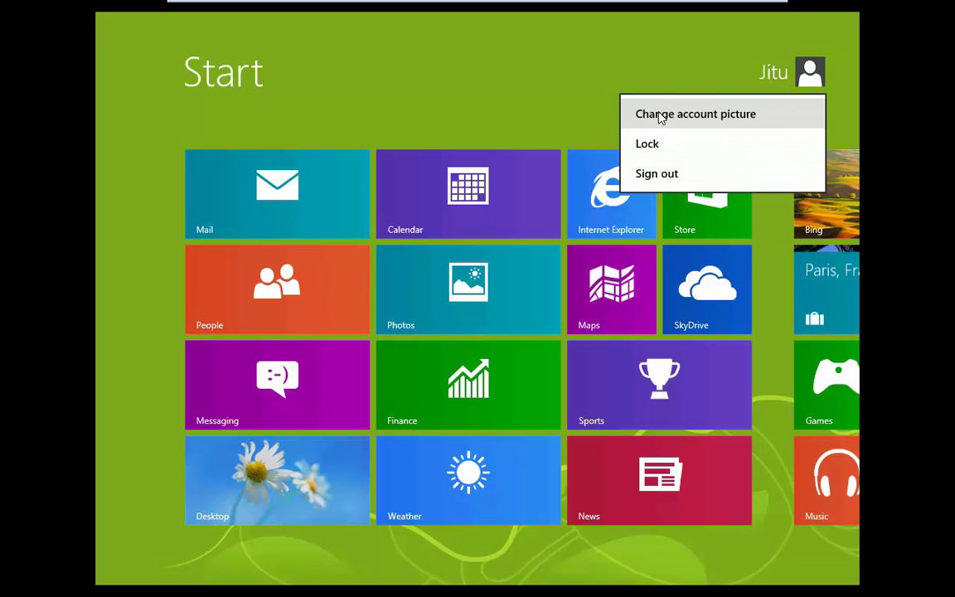
{"action": "left_click", "coordinate": [604, 77]}
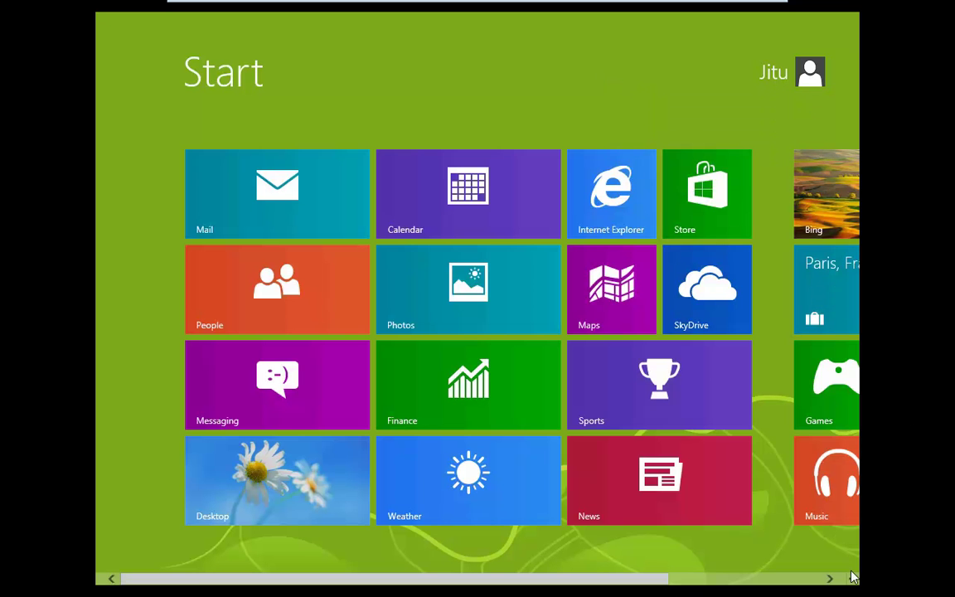
{"action": "left_click", "coordinate": [853, 578]}
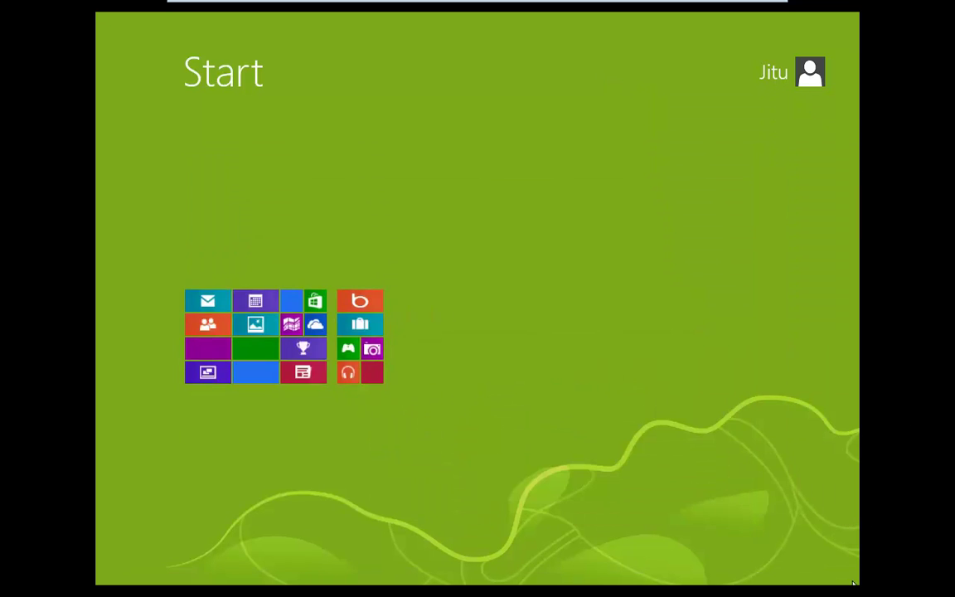
{"action": "left_click", "coordinate": [852, 581]}
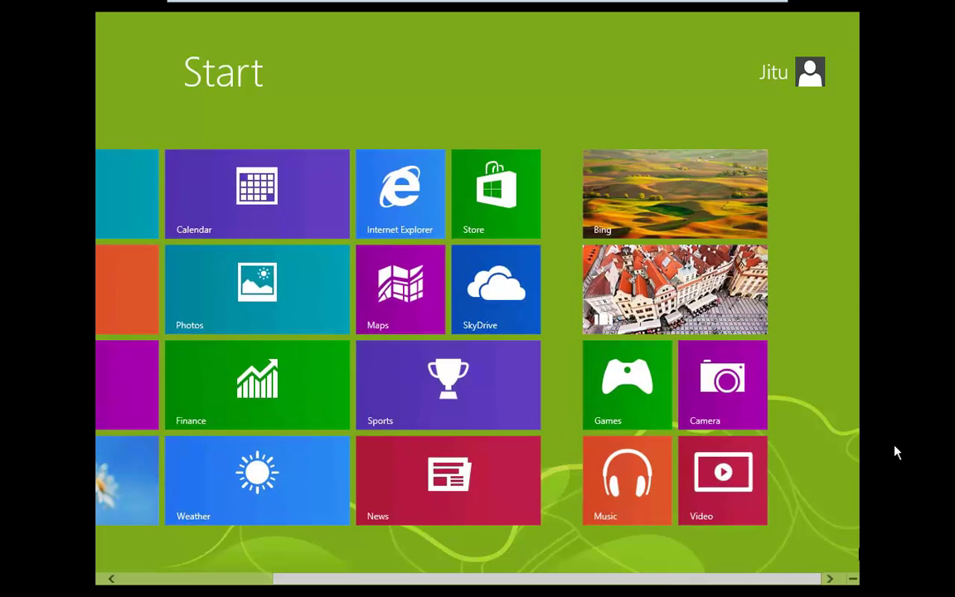
{"action": "mouse_move", "coordinate": [859, 452]}
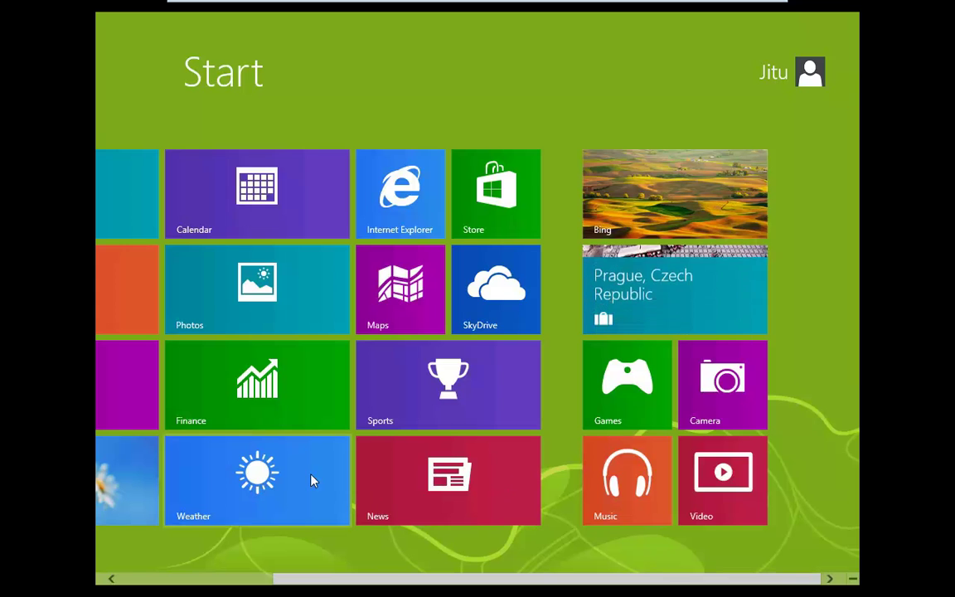
{"action": "left_click", "coordinate": [135, 501]}
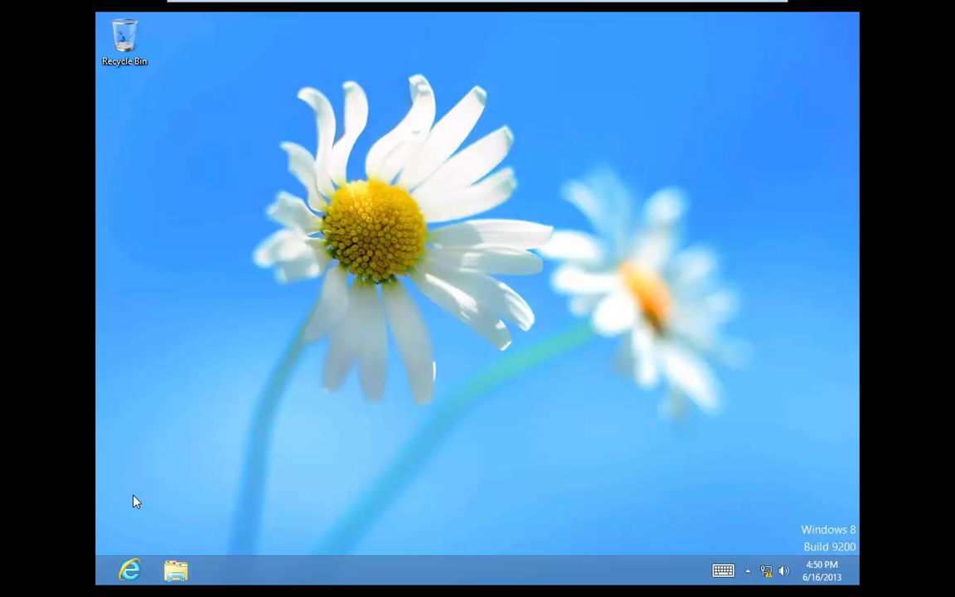
Step: Turn on the Computer and user's files desktop icons via Personalize > Change desktop icons
{"action": "right_click", "coordinate": [255, 279]}
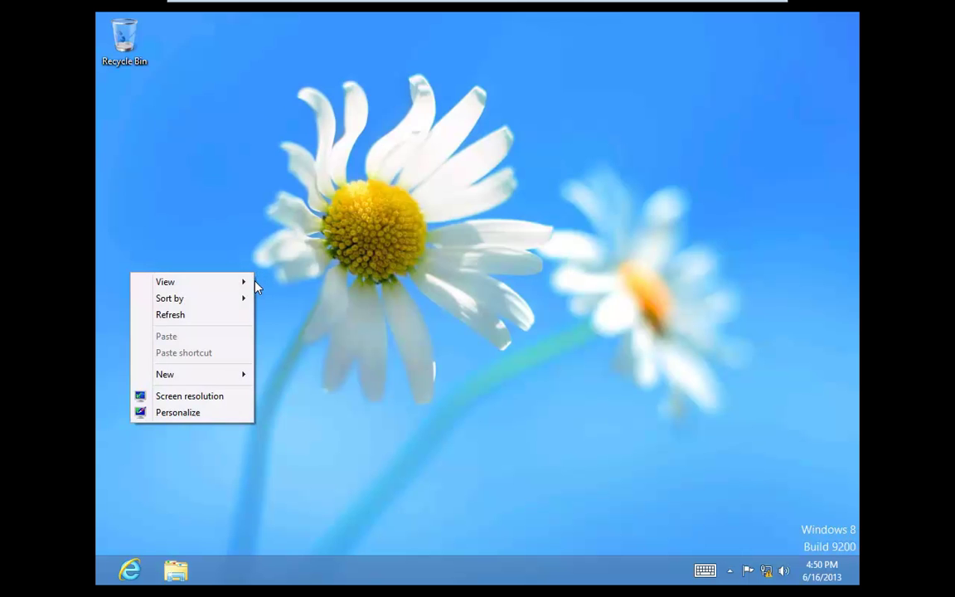
{"action": "right_click", "coordinate": [415, 184]}
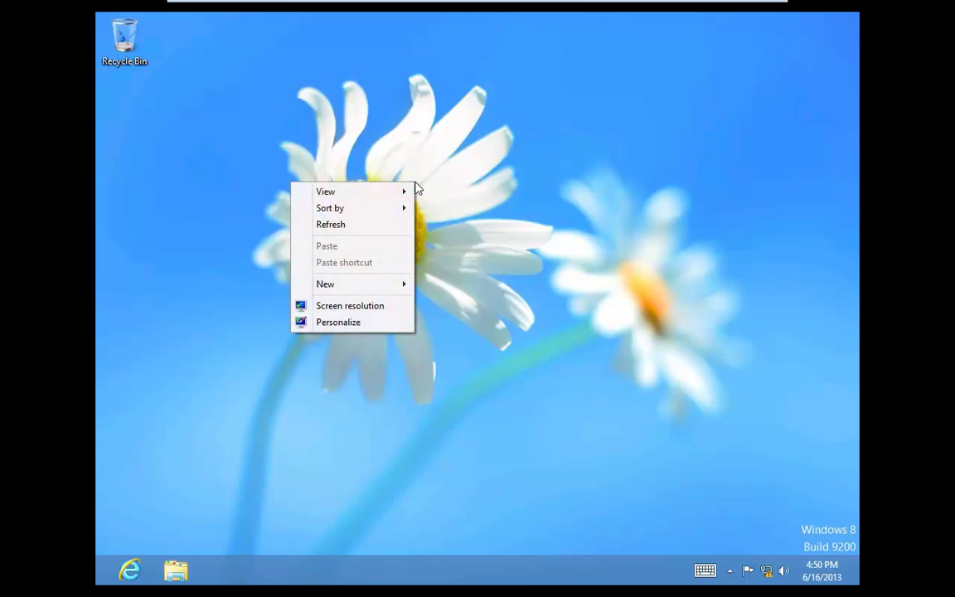
{"action": "left_click", "coordinate": [399, 327]}
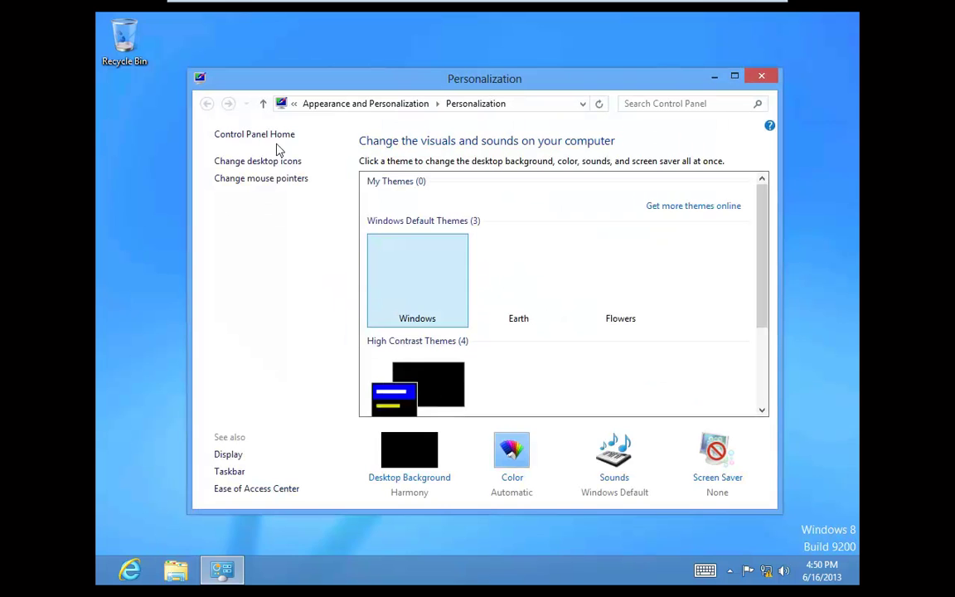
{"action": "left_click", "coordinate": [257, 161]}
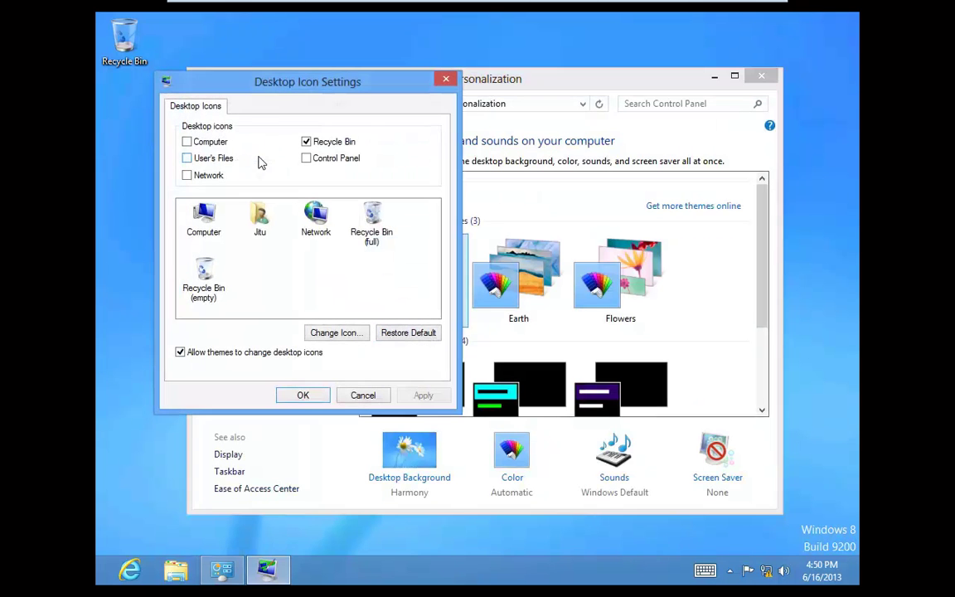
{"action": "left_click", "coordinate": [221, 144]}
{"action": "left_click", "coordinate": [206, 160]}
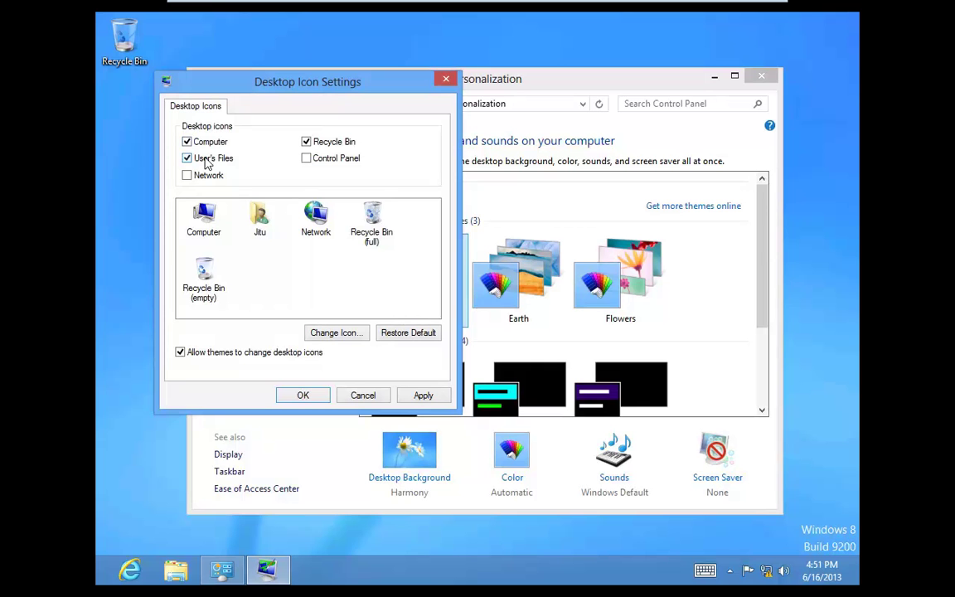
{"action": "left_click", "coordinate": [430, 400]}
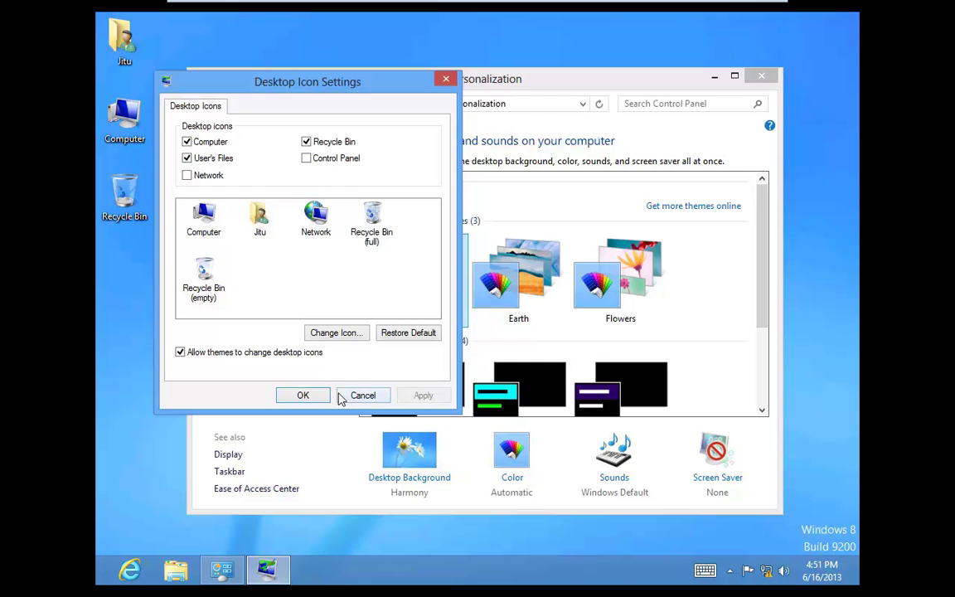
{"action": "left_click", "coordinate": [303, 395]}
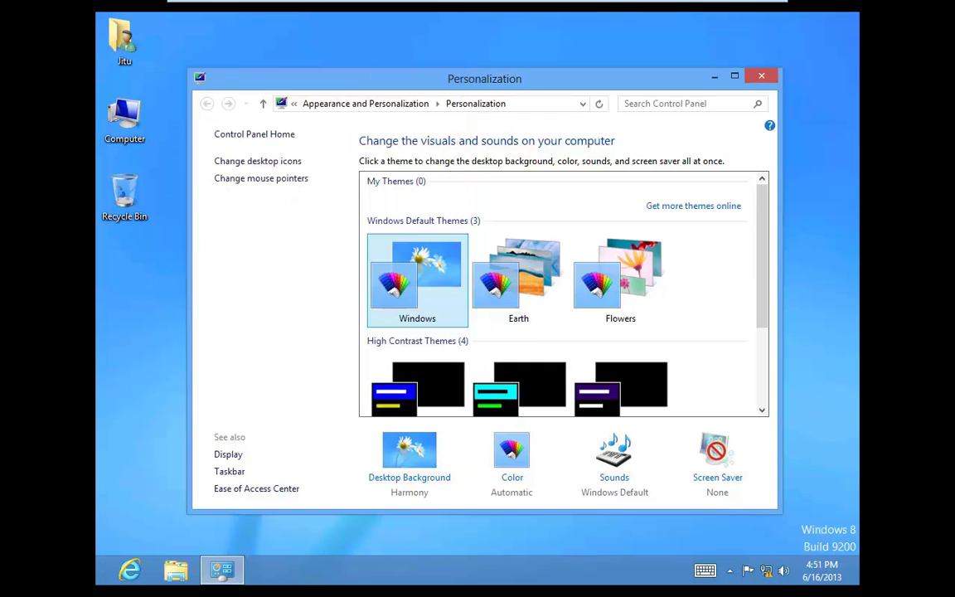
Step: Close Personalization and briefly open then close the Screen resolution settings
{"action": "left_click", "coordinate": [761, 76]}
{"action": "right_click", "coordinate": [601, 139]}
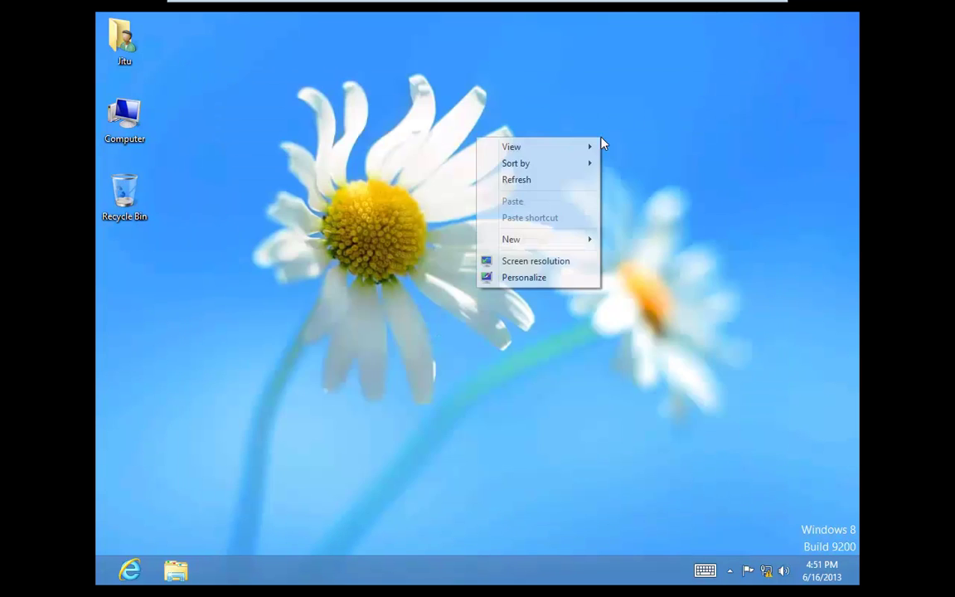
{"action": "left_click", "coordinate": [567, 262]}
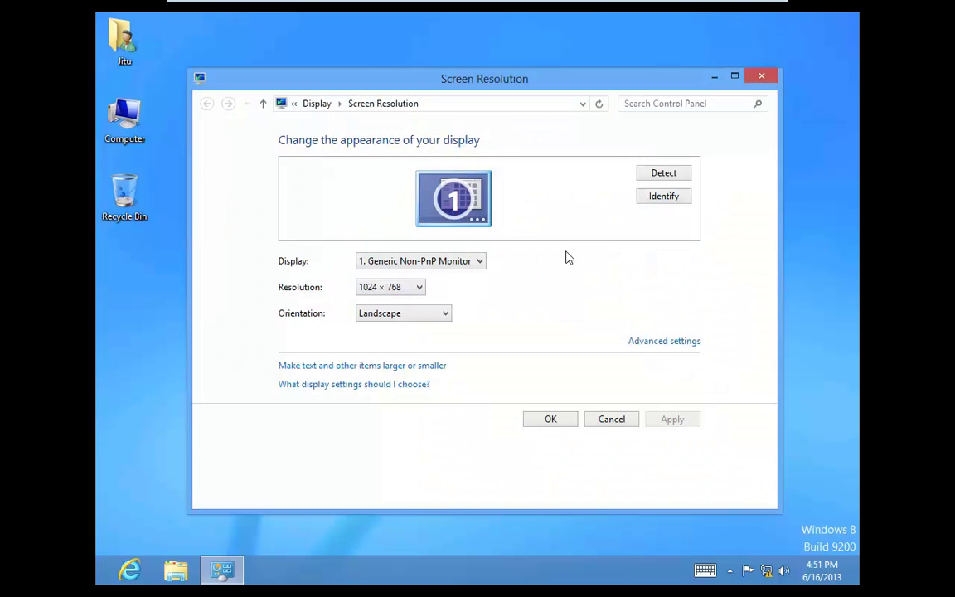
{"action": "left_click", "coordinate": [762, 77]}
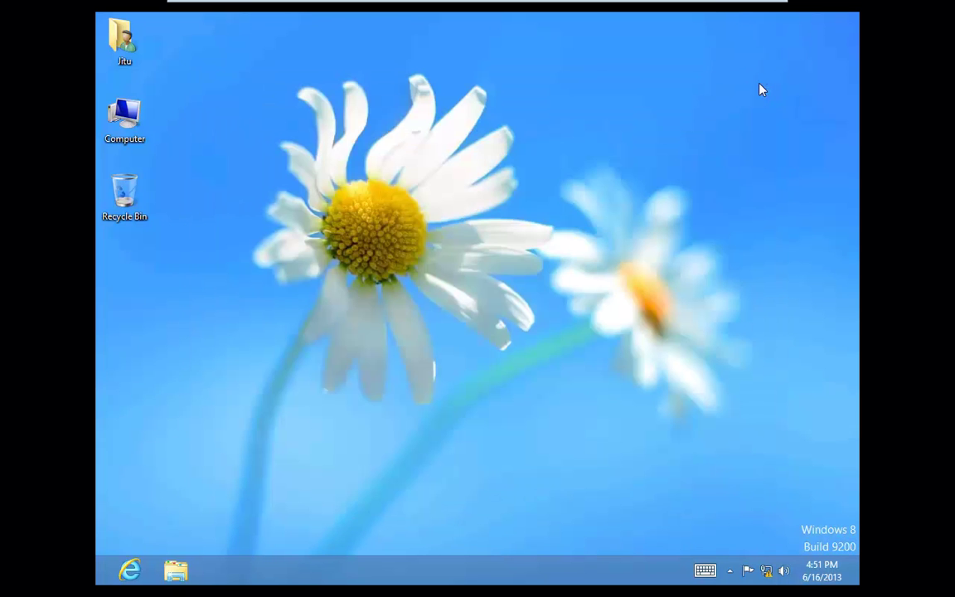
Step: Reopen Screen resolution, review the Resolution list, and keep 1024 × 768
{"action": "right_click", "coordinate": [459, 121]}
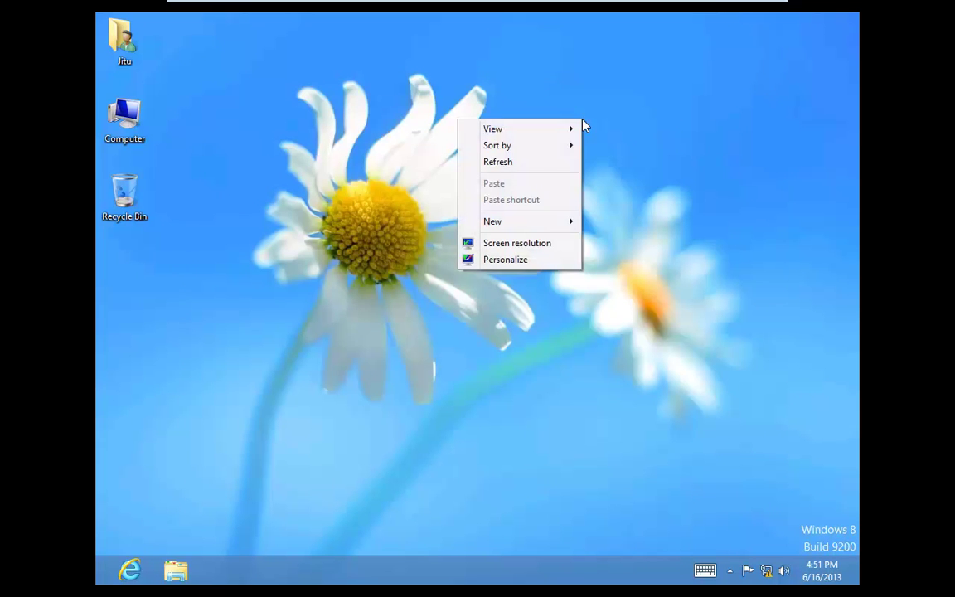
{"action": "left_click", "coordinate": [517, 244]}
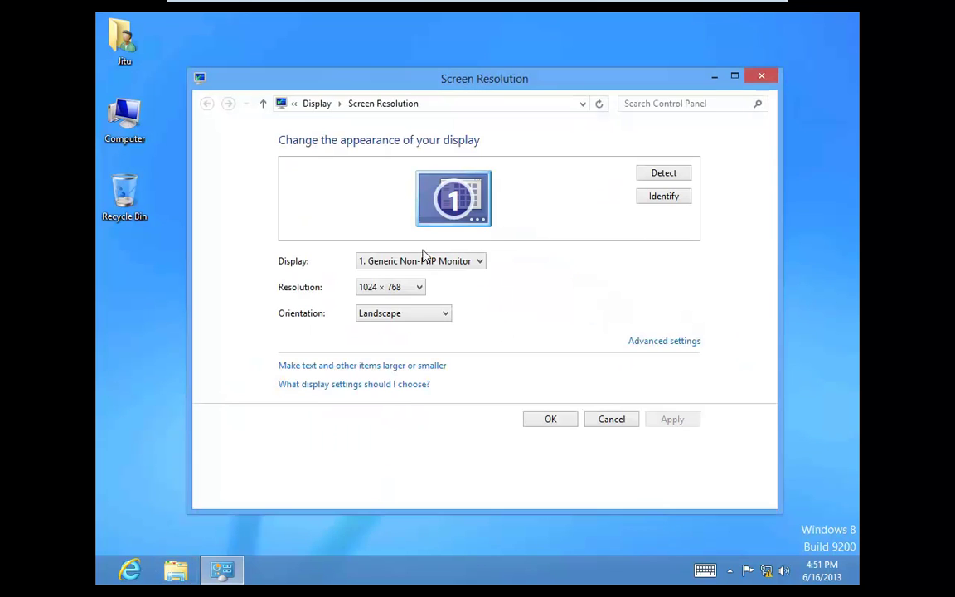
{"action": "left_click", "coordinate": [418, 287]}
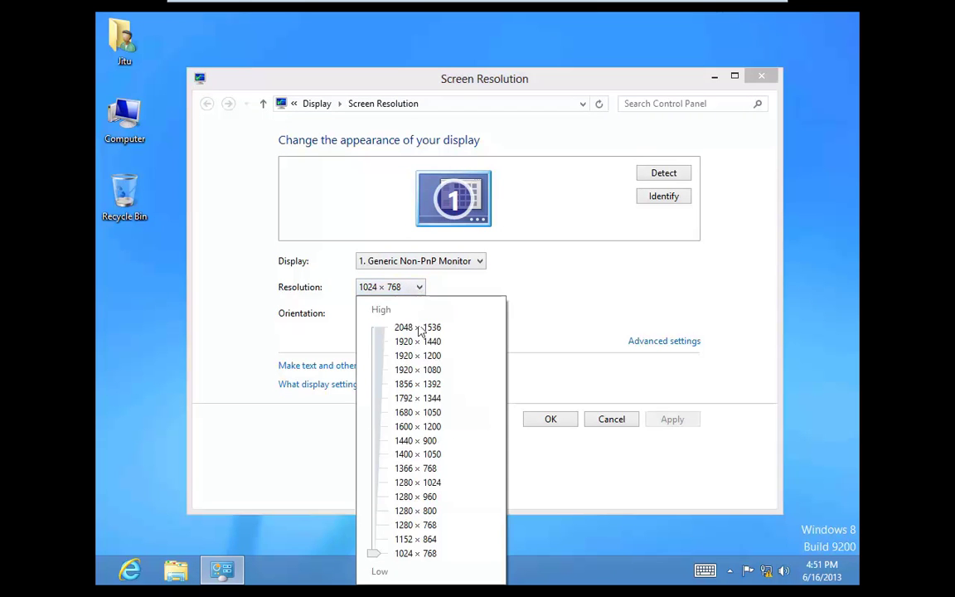
{"action": "left_click", "coordinate": [523, 337]}
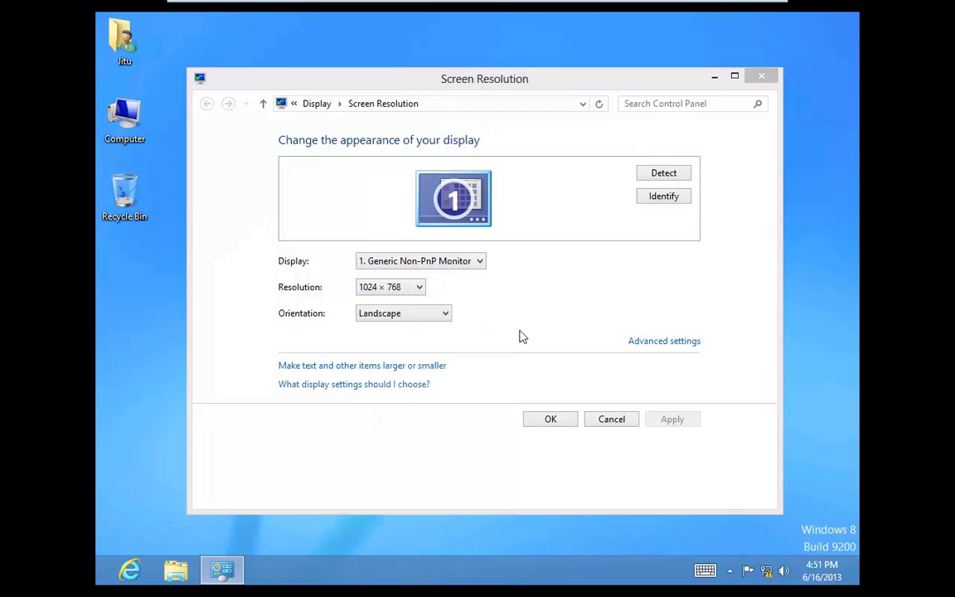
{"action": "left_click", "coordinate": [549, 422]}
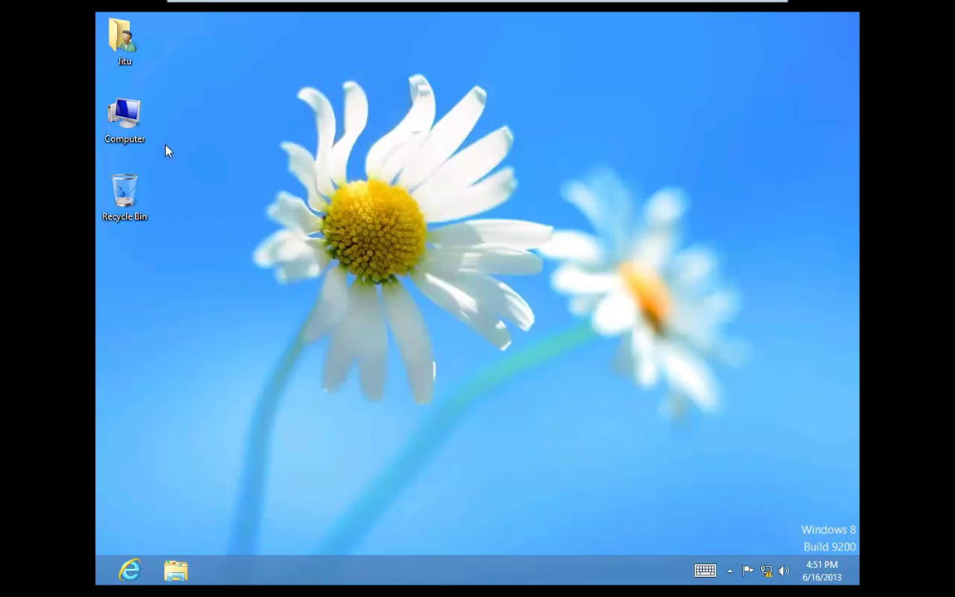
Step: Open Computer and the unformatted Local Disk (D:) from the desktop
{"action": "left_click", "coordinate": [132, 136]}
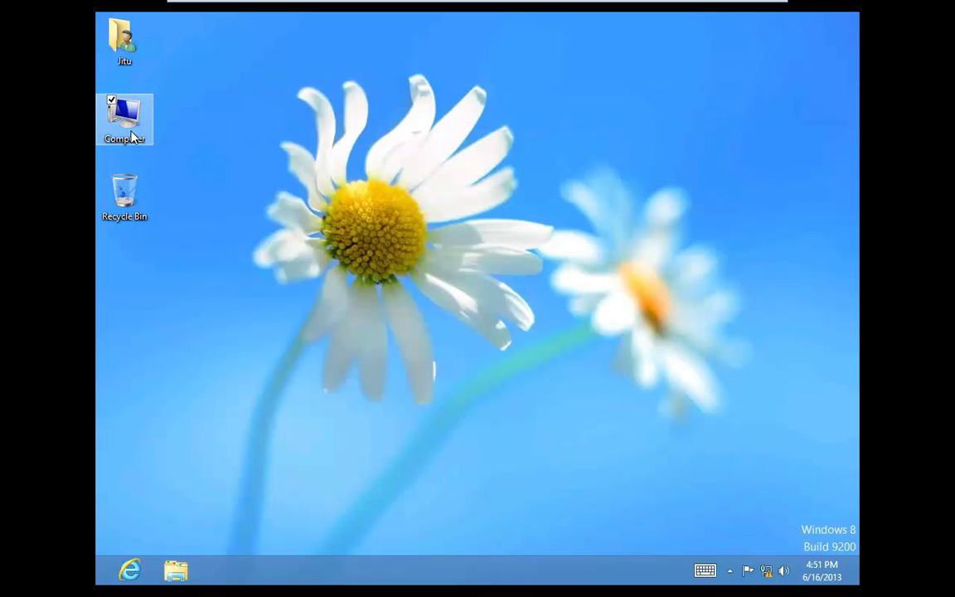
{"action": "double_click", "coordinate": [132, 137]}
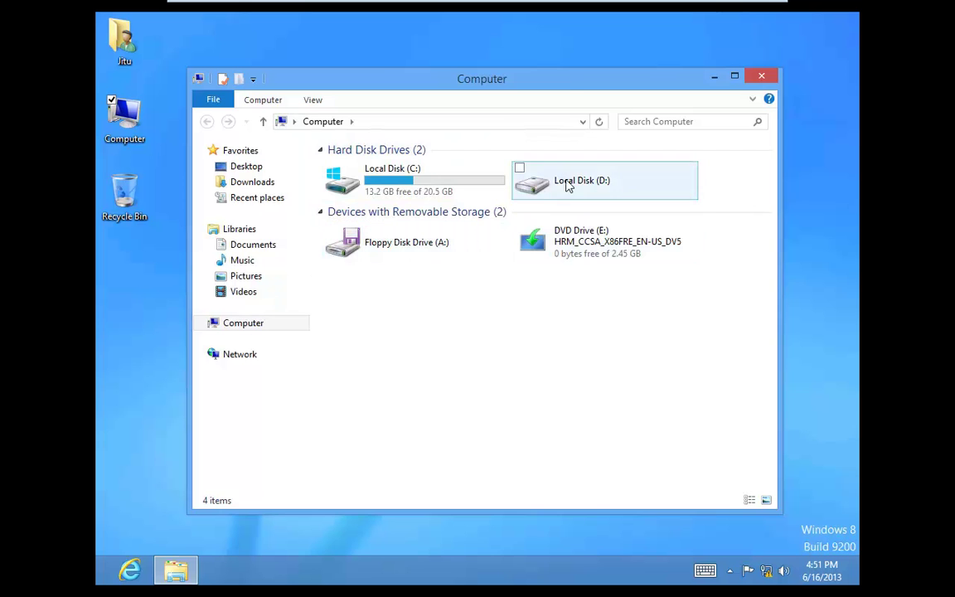
{"action": "left_click", "coordinate": [568, 185]}
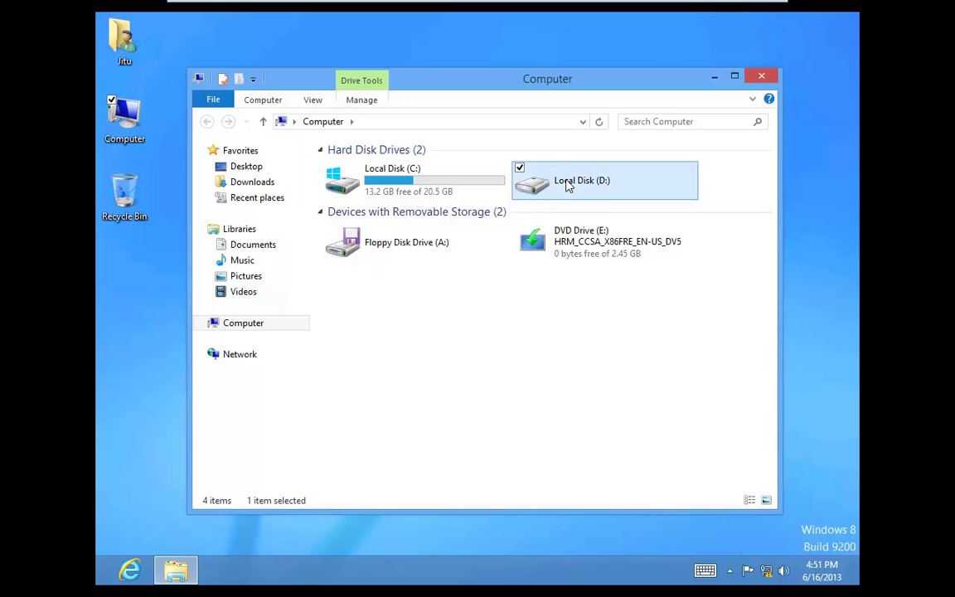
{"action": "double_click", "coordinate": [568, 185]}
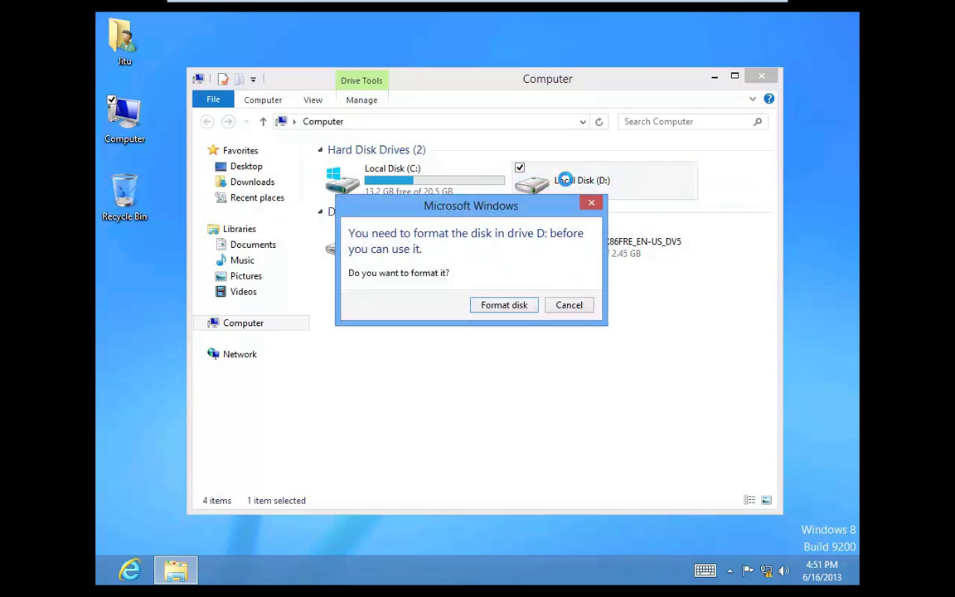
Step: Quick-format Local Disk (D:) as NTFS, confirm the data warning, and close the windows
{"action": "left_click", "coordinate": [524, 307]}
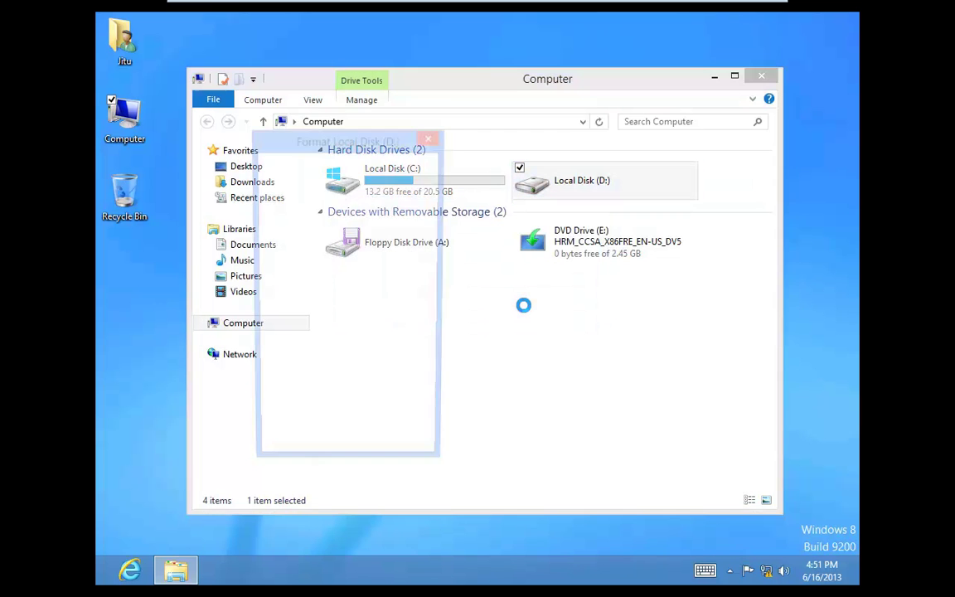
{"action": "left_click", "coordinate": [355, 443]}
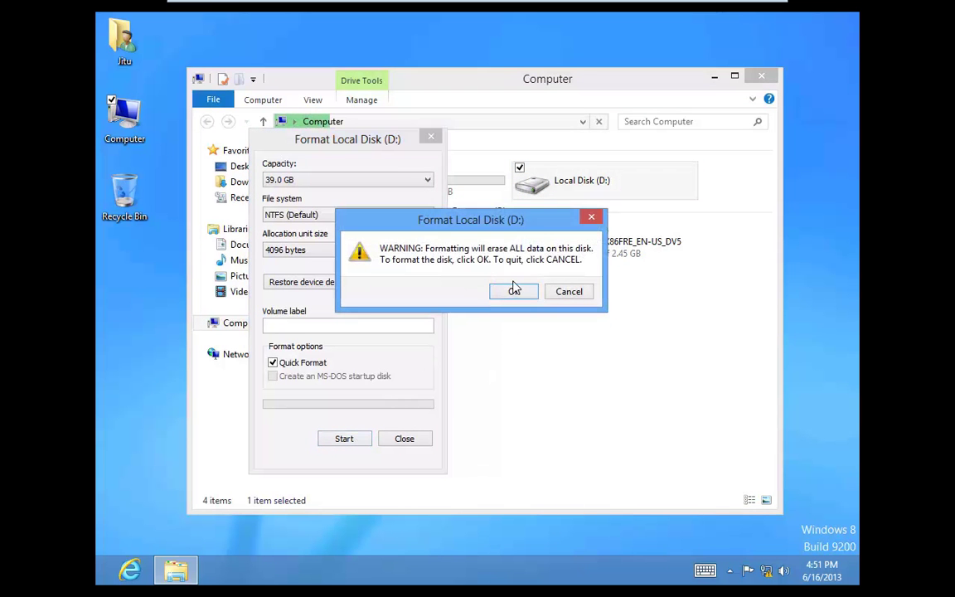
{"action": "left_click", "coordinate": [514, 292]}
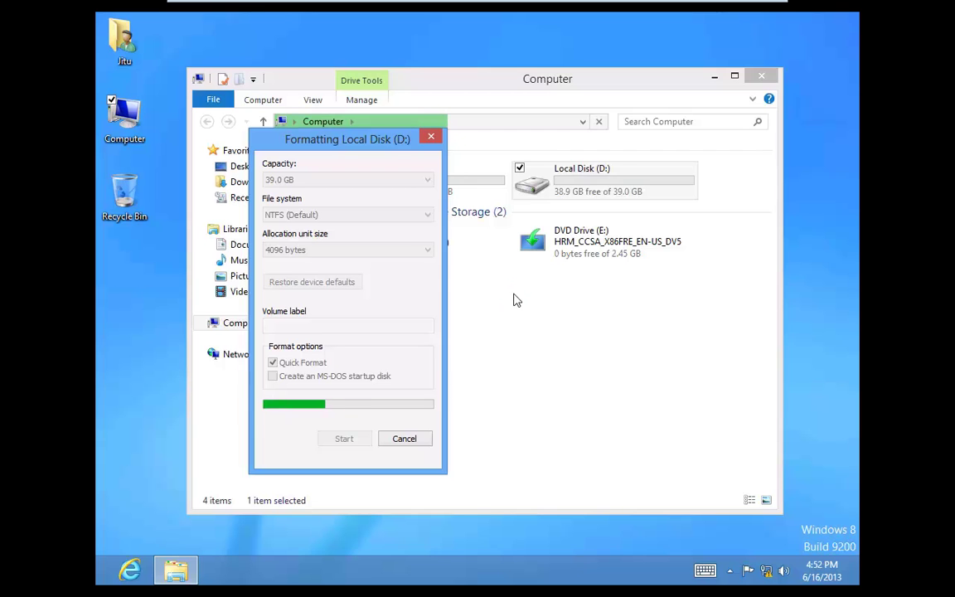
{"action": "left_click", "coordinate": [567, 289]}
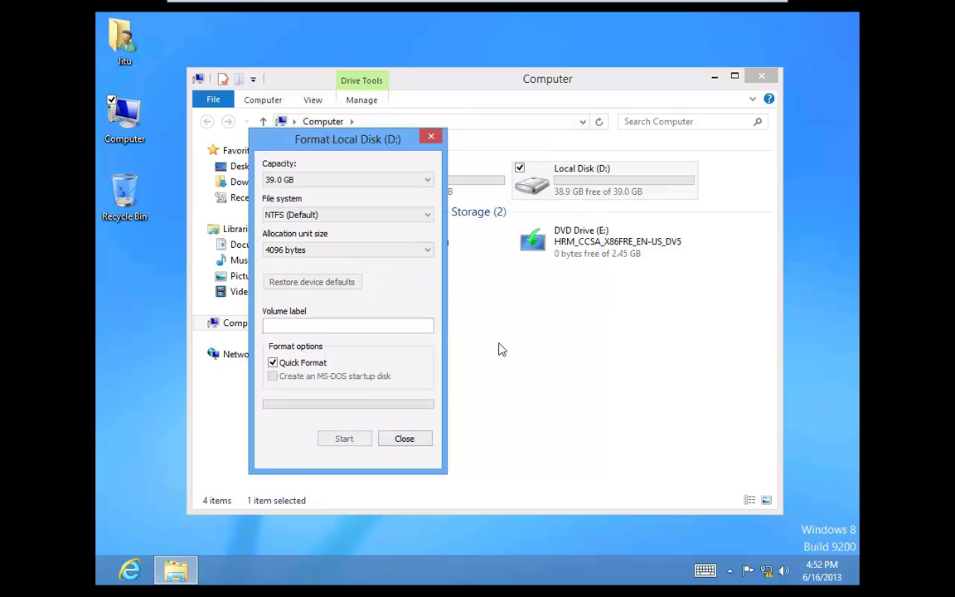
{"action": "left_click", "coordinate": [419, 440]}
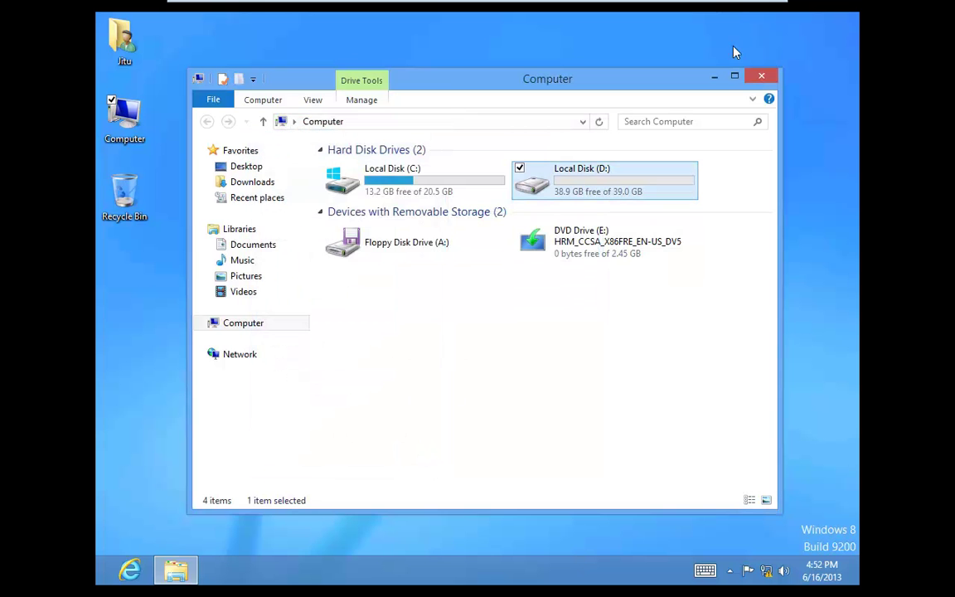
{"action": "left_click", "coordinate": [758, 76]}
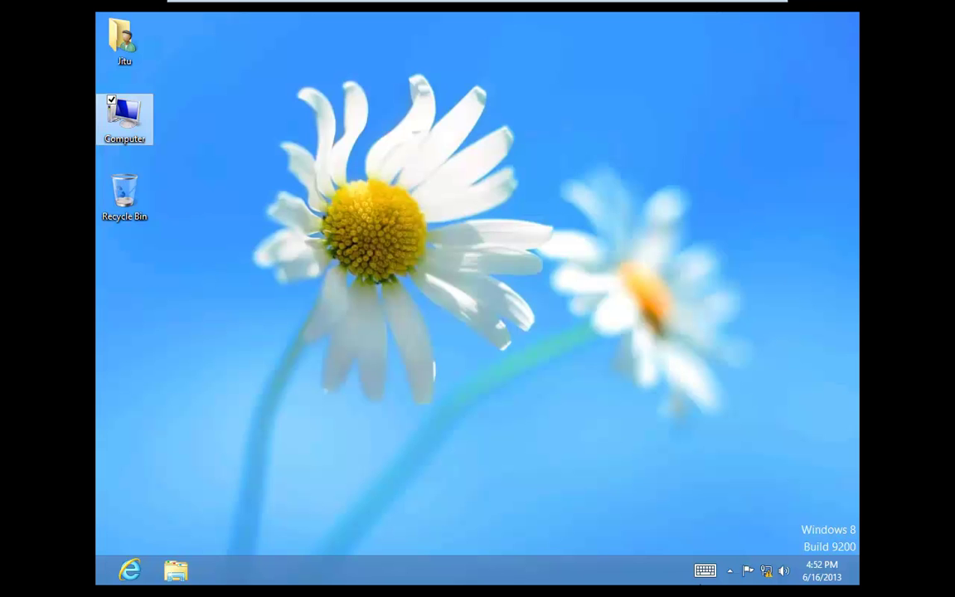
Step: Open and close the taskbar touch keyboard twice, then reveal the charms from the bottom-right corner
{"action": "left_click", "coordinate": [705, 570]}
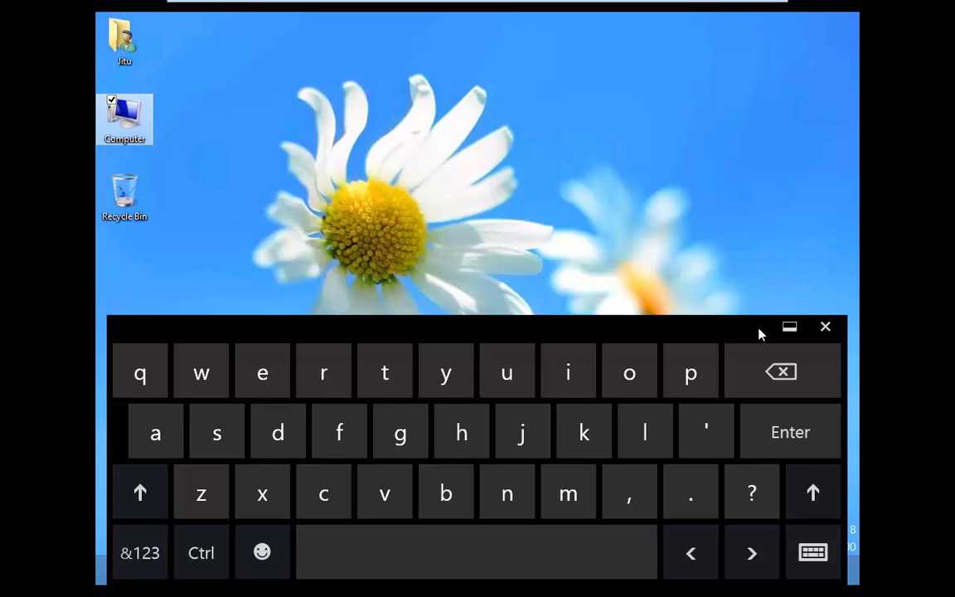
{"action": "left_click", "coordinate": [826, 327]}
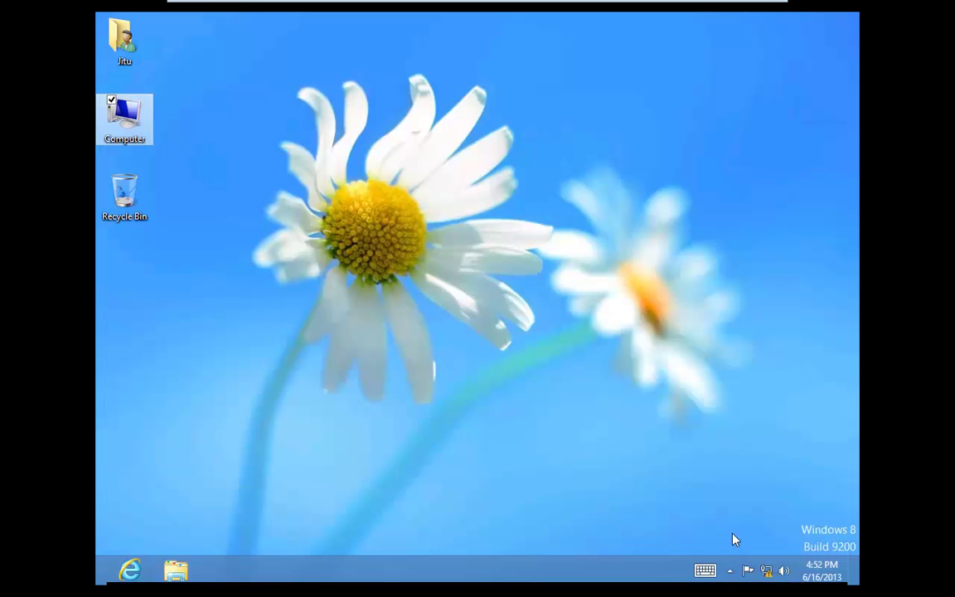
{"action": "left_click", "coordinate": [704, 572]}
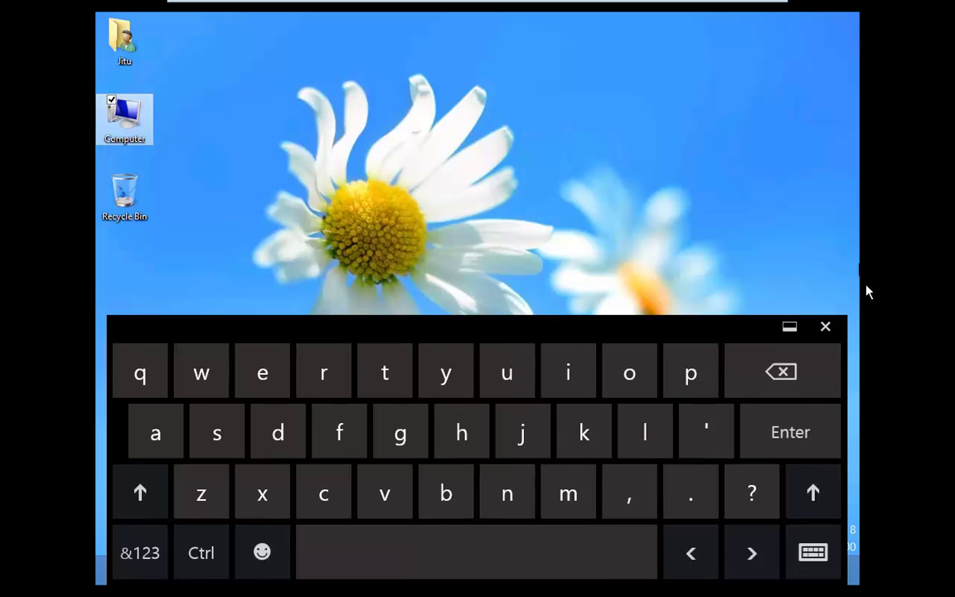
{"action": "left_click", "coordinate": [826, 327]}
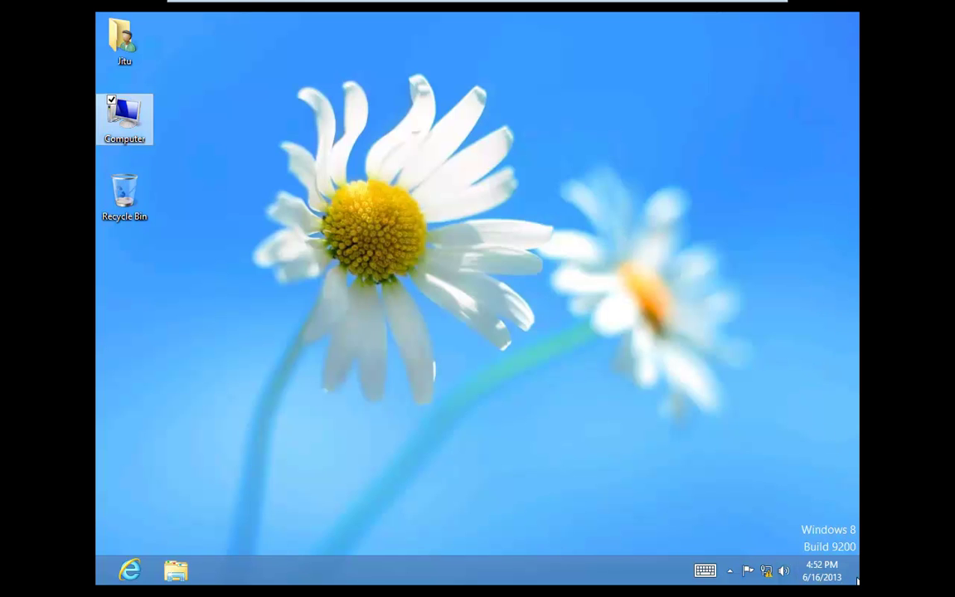
{"action": "mouse_move", "coordinate": [840, 519]}
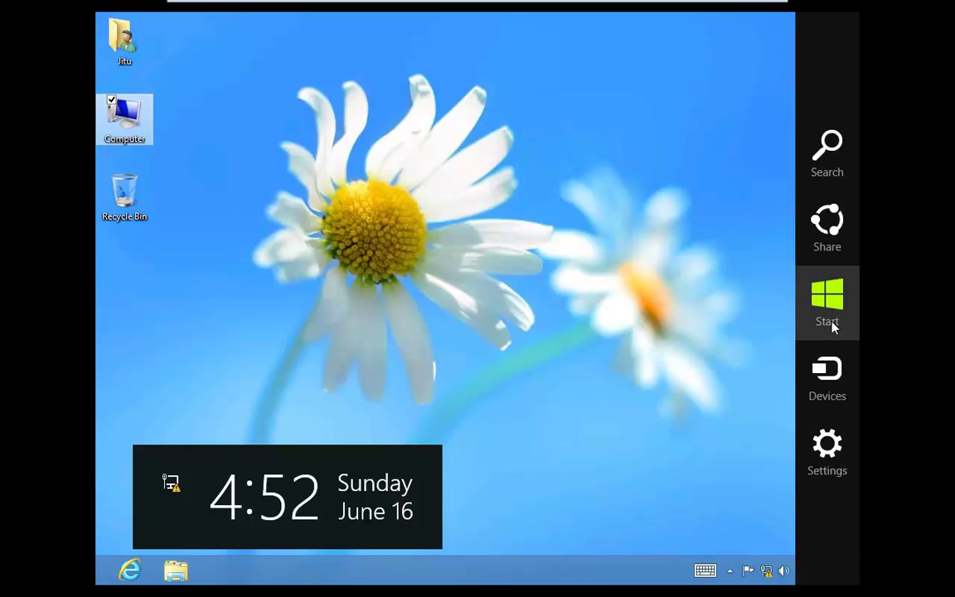
Step: Go to the Start screen, scroll the tiles right, and preview then dismiss the Settings Power options
{"action": "left_click", "coordinate": [831, 319]}
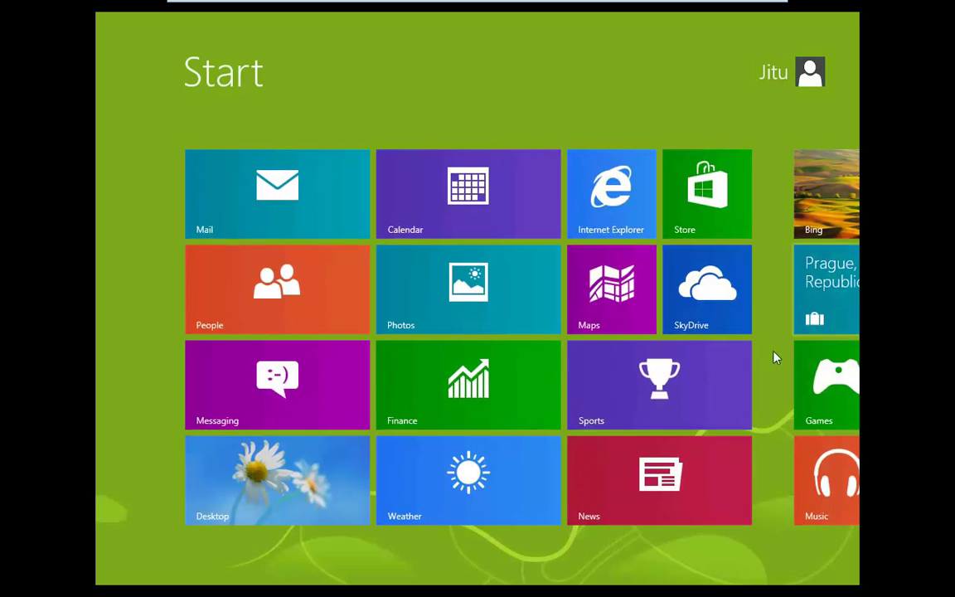
{"action": "left_click", "coordinate": [831, 579]}
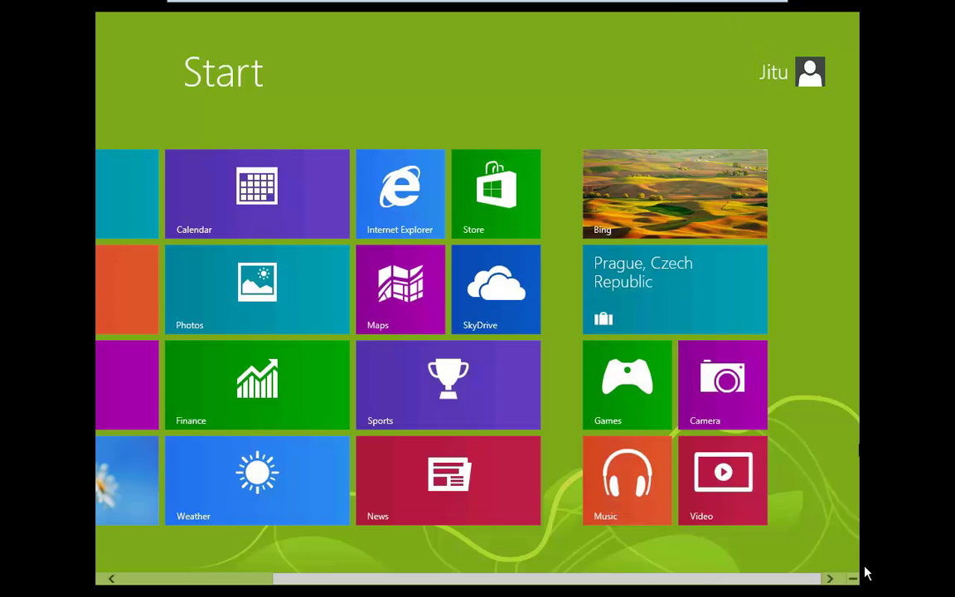
{"action": "mouse_move", "coordinate": [863, 576]}
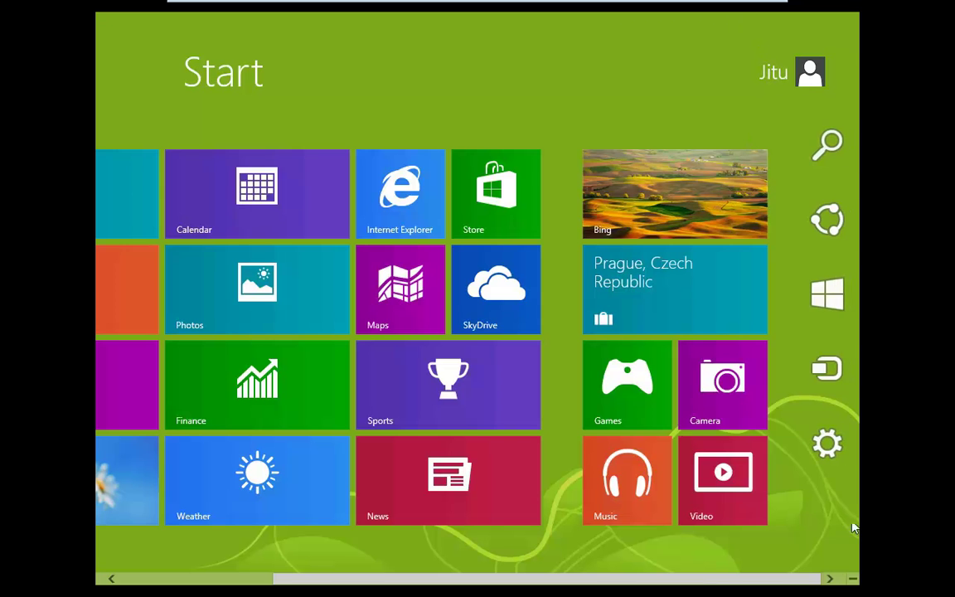
{"action": "mouse_move", "coordinate": [827, 465]}
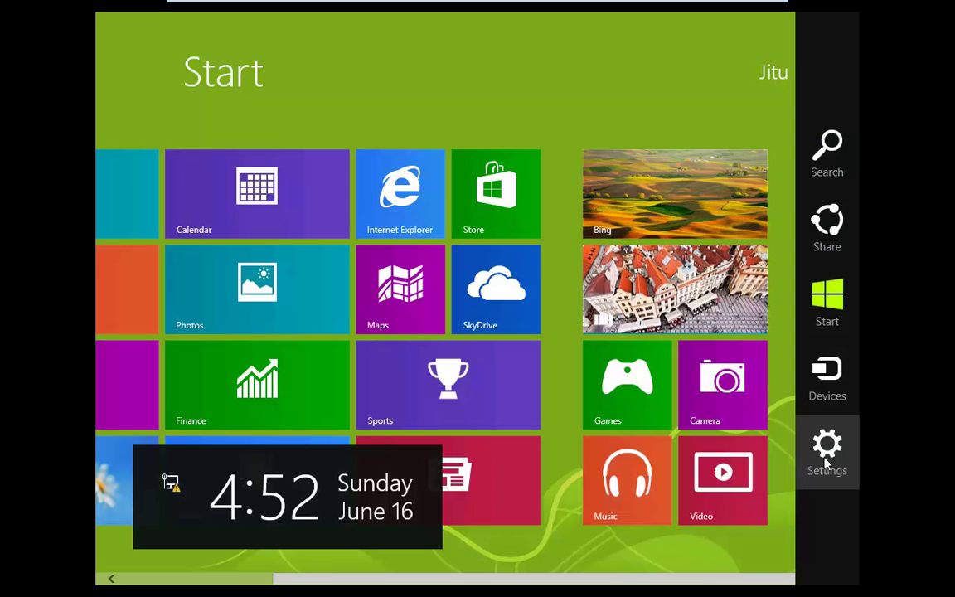
{"action": "left_click", "coordinate": [827, 464]}
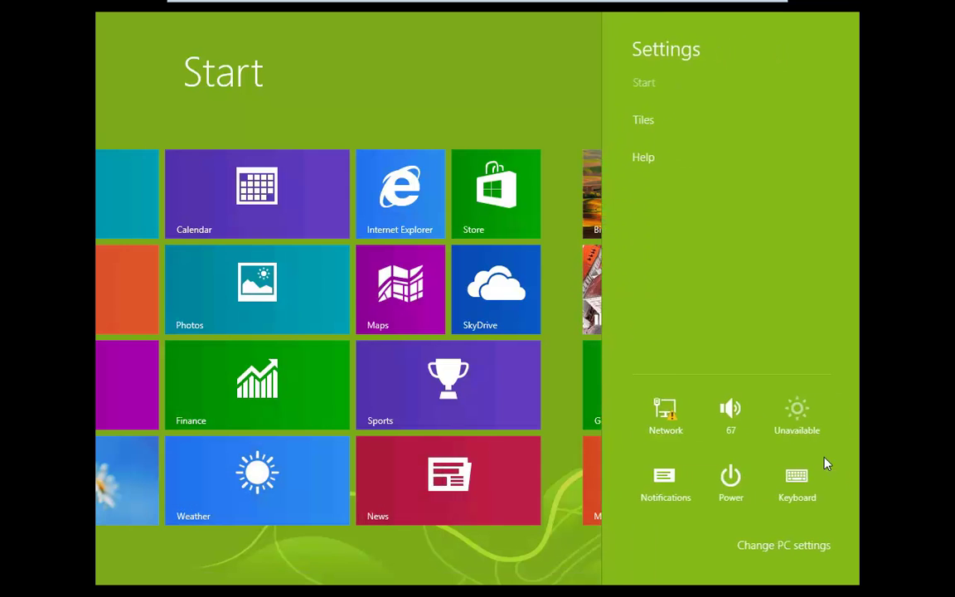
{"action": "left_click", "coordinate": [721, 506]}
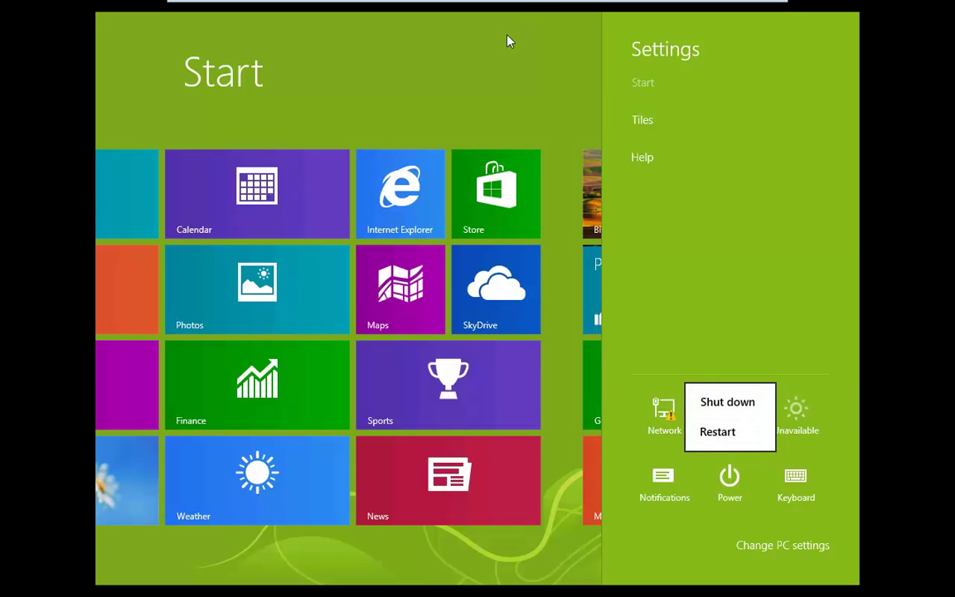
{"action": "left_click", "coordinate": [509, 57]}
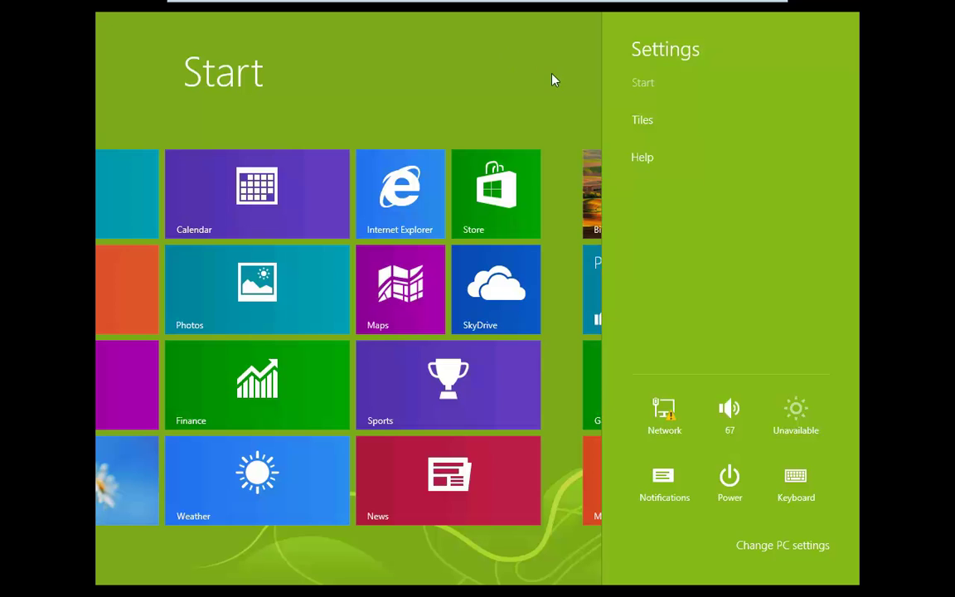
{"action": "left_click", "coordinate": [555, 80]}
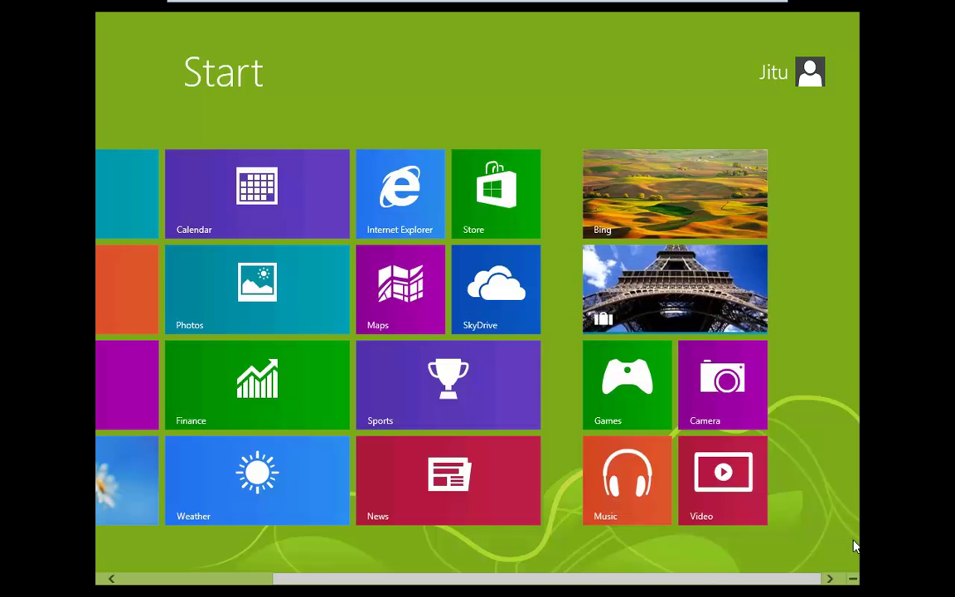
Step: Zoom the Start screen out to all tile groups and back, then reveal the charms bar
{"action": "mouse_move", "coordinate": [854, 580]}
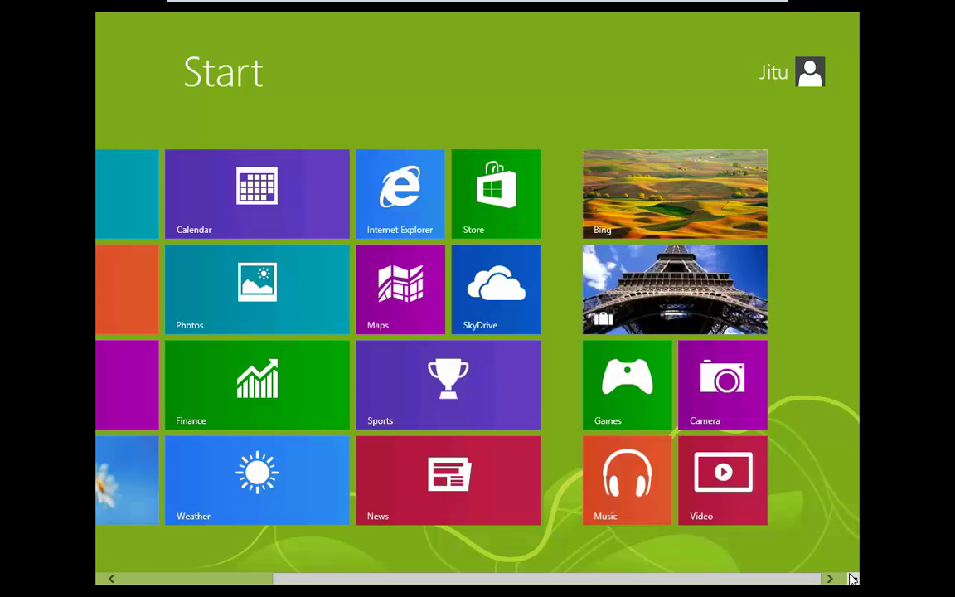
{"action": "left_click", "coordinate": [851, 578]}
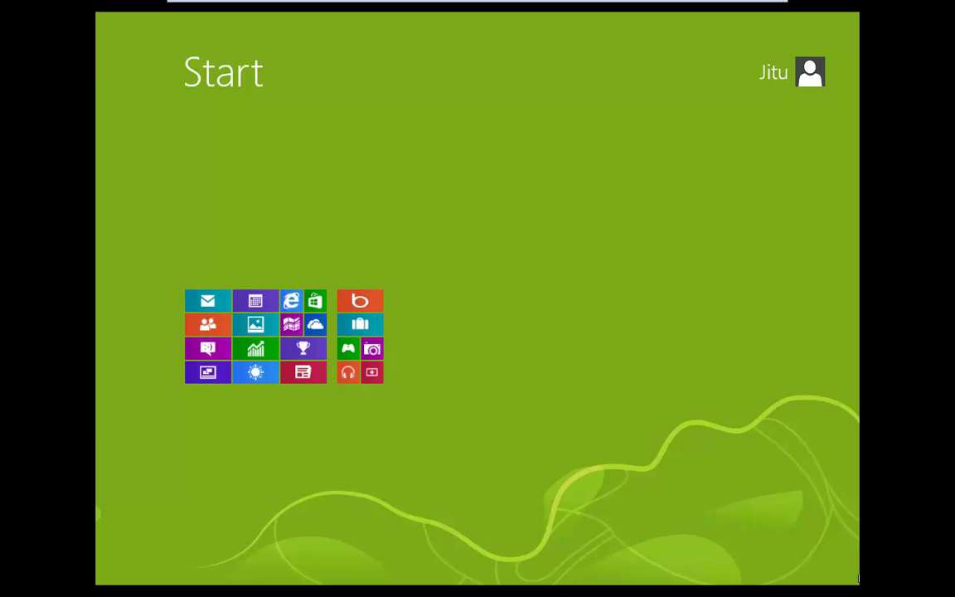
{"action": "left_click", "coordinate": [852, 578]}
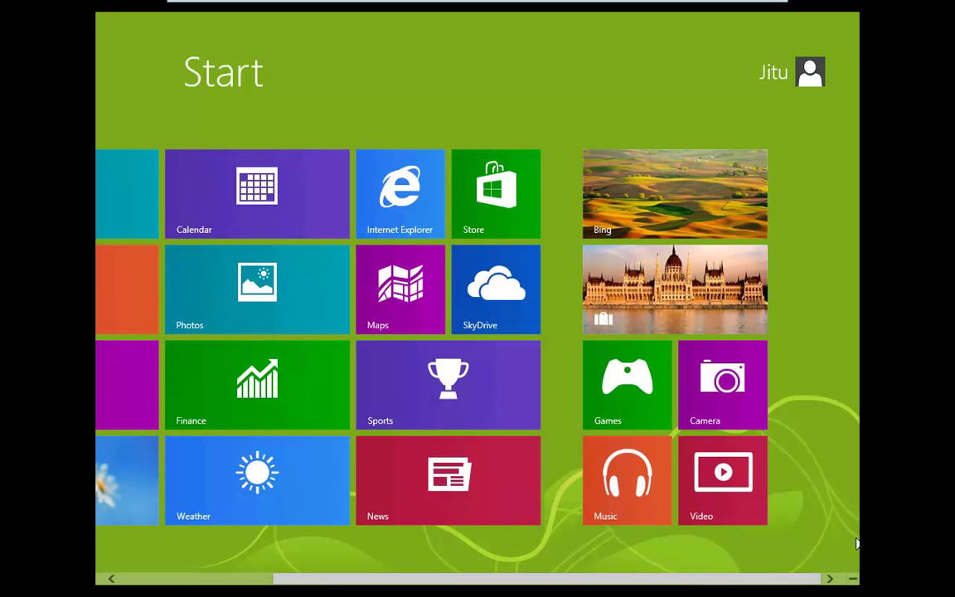
{"action": "mouse_move", "coordinate": [854, 579]}
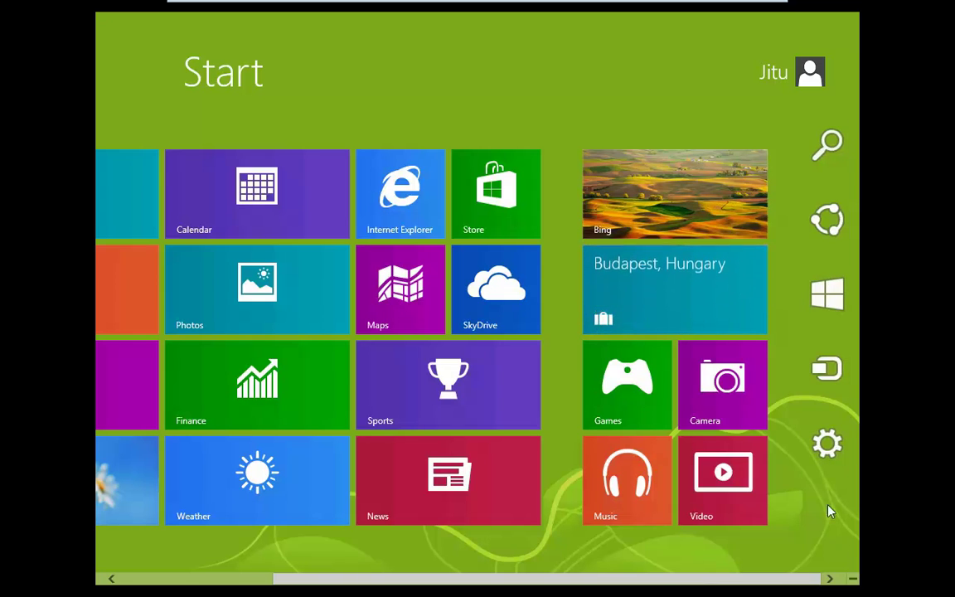
{"action": "mouse_move", "coordinate": [827, 448]}
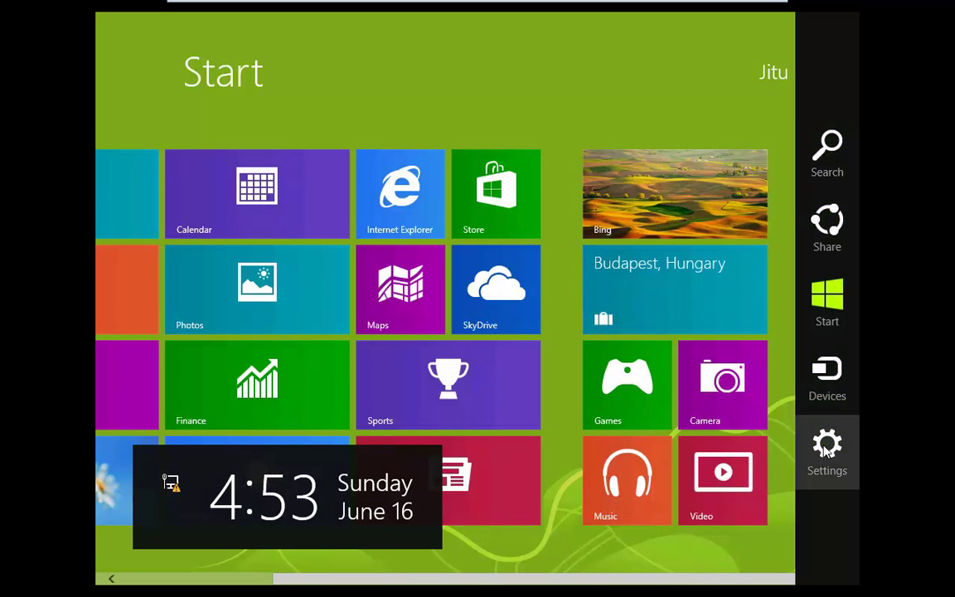
Step: Open the Settings charm, show the Shut down/Restart options, and dismiss them unused
{"action": "left_click", "coordinate": [826, 448]}
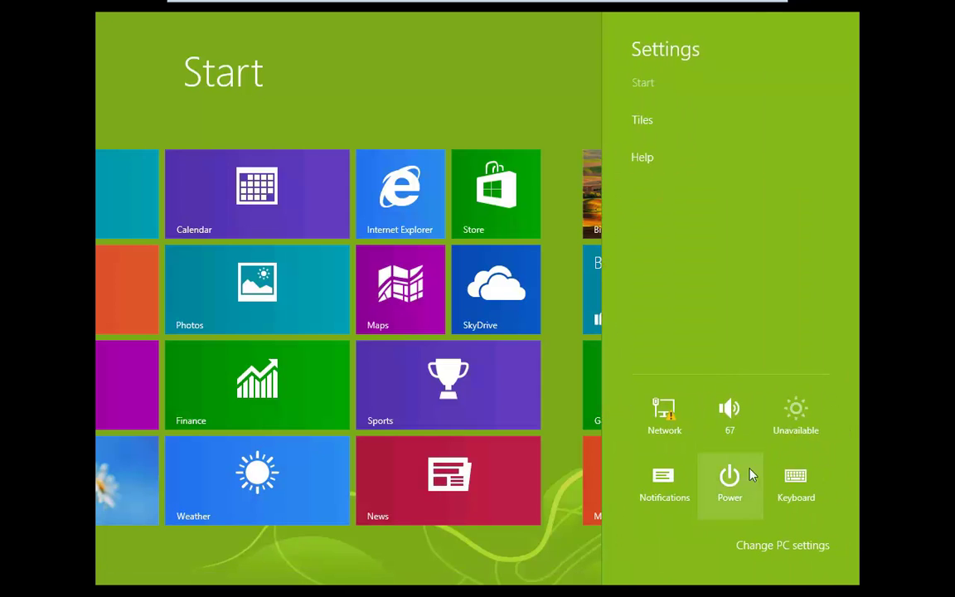
{"action": "left_click", "coordinate": [732, 483]}
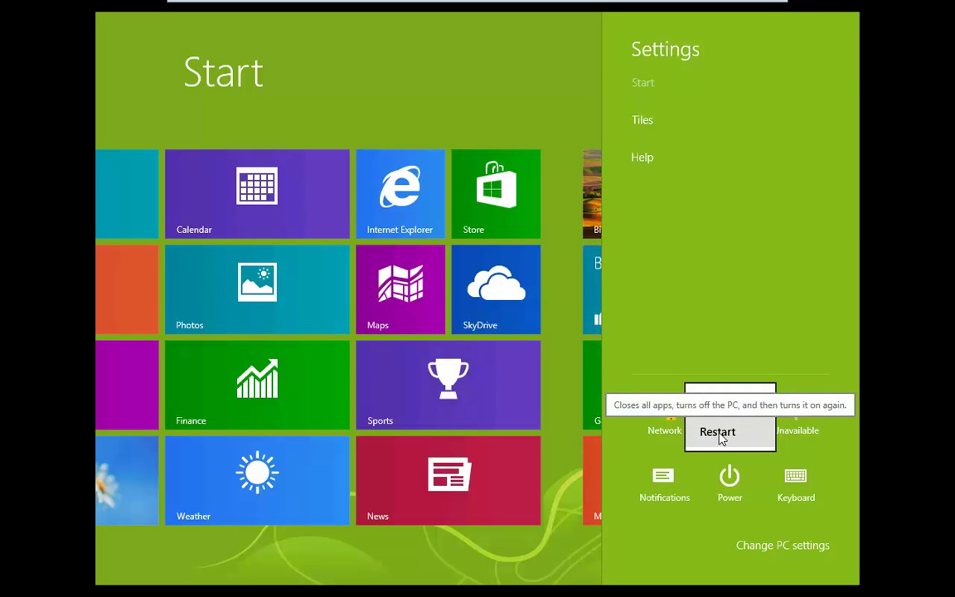
{"action": "left_click", "coordinate": [762, 551]}
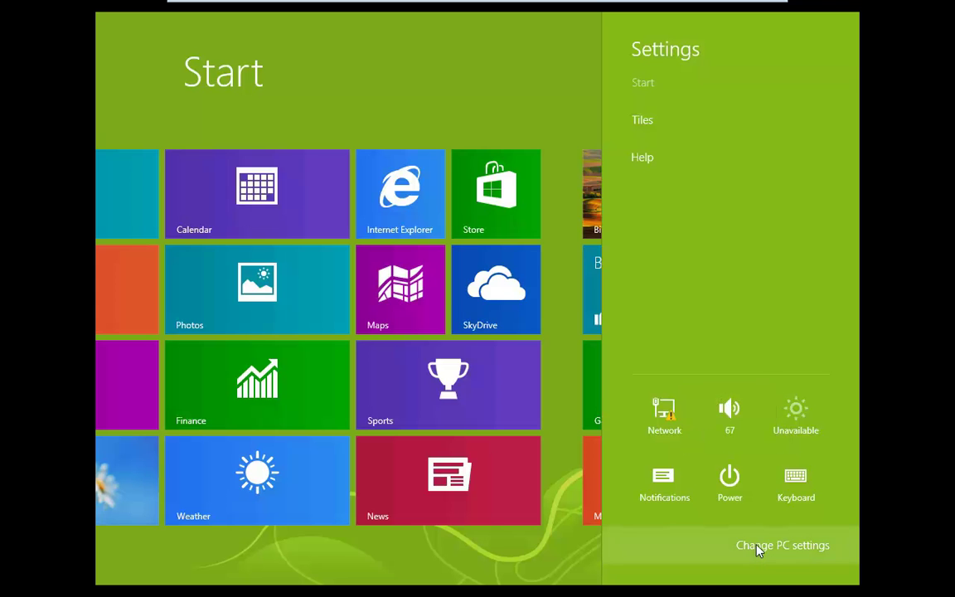
Step: View the Personalize lock screen page in PC settings, then return to Start with the Windows key
{"action": "left_click", "coordinate": [757, 546]}
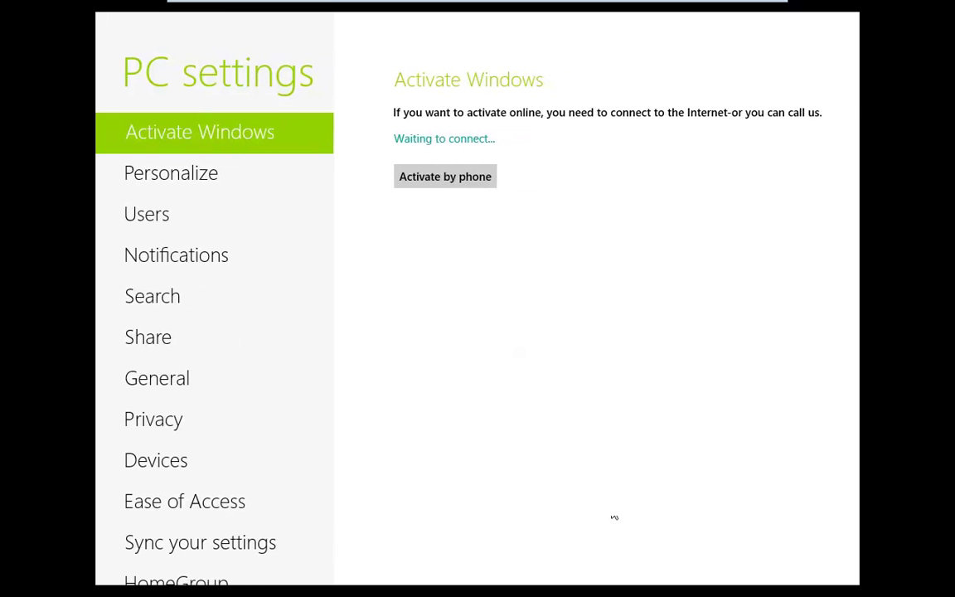
{"action": "key", "text": "Tab"}
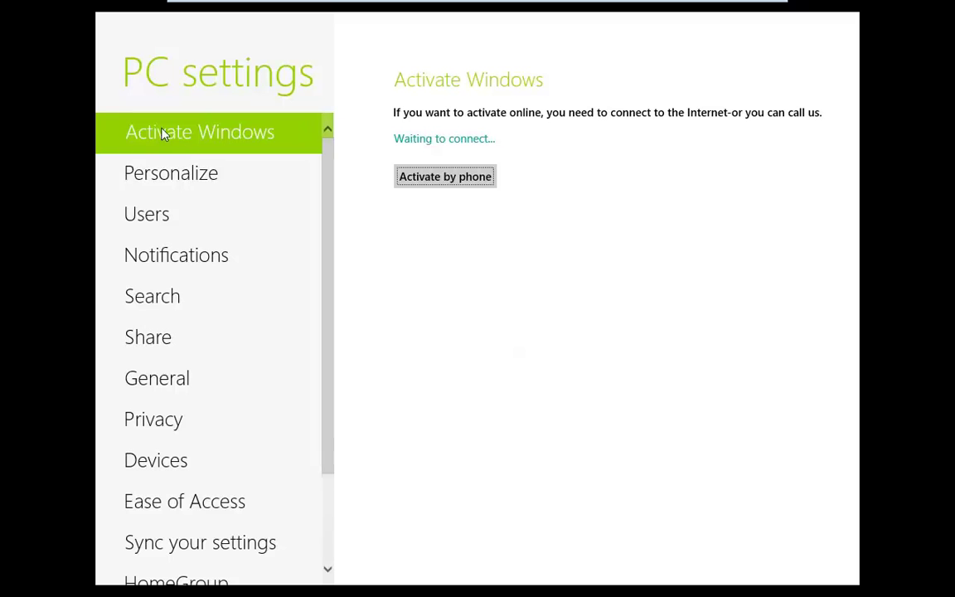
{"action": "left_click", "coordinate": [182, 181]}
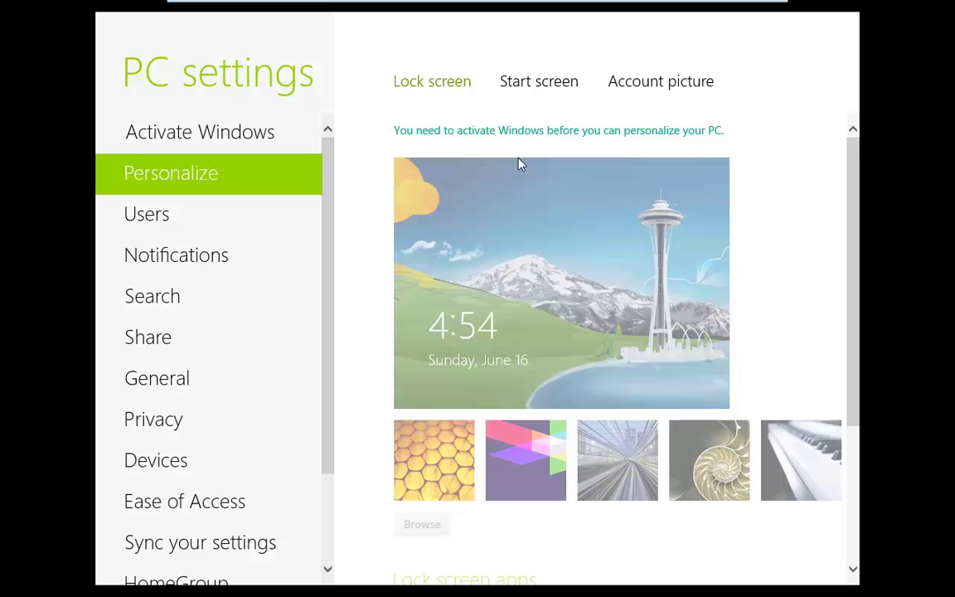
{"action": "mouse_move", "coordinate": [474, 17]}
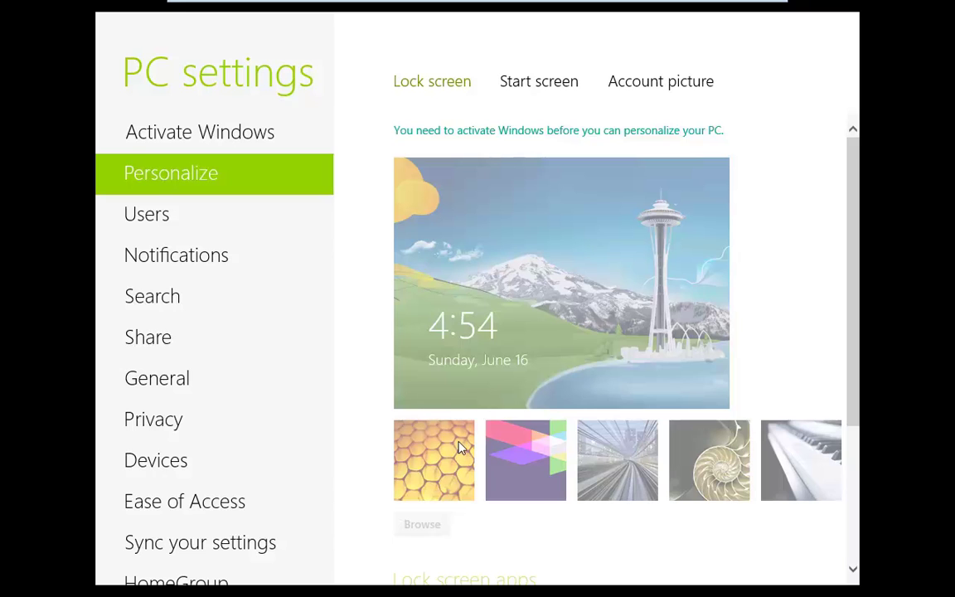
{"action": "key", "text": "super"}
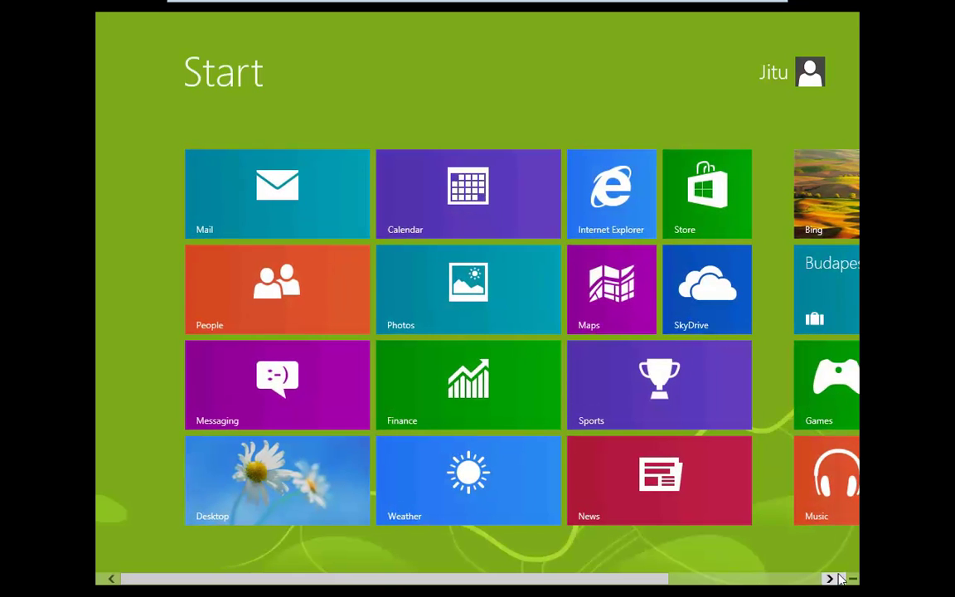
{"action": "mouse_move", "coordinate": [853, 579]}
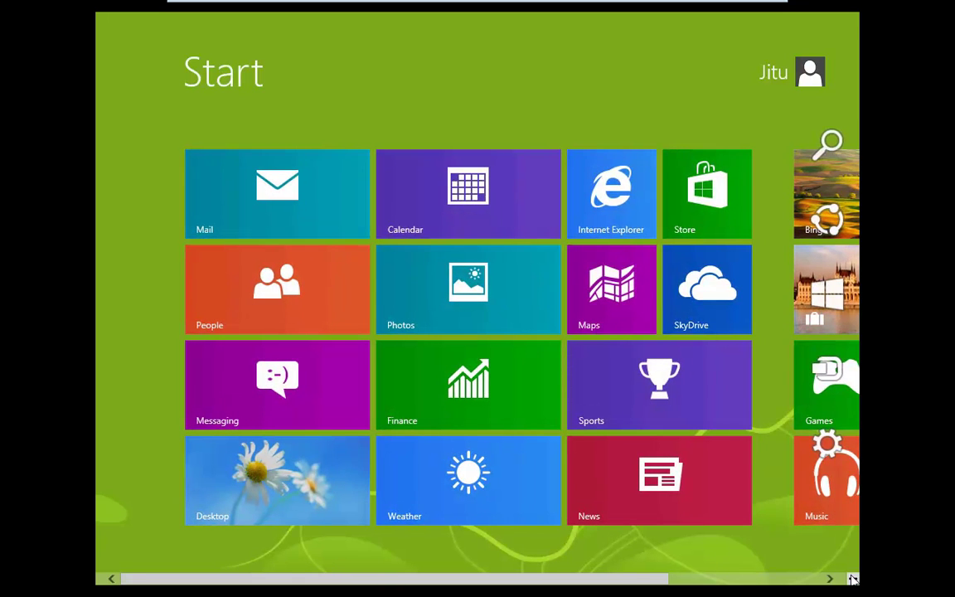
{"action": "left_click", "coordinate": [836, 444]}
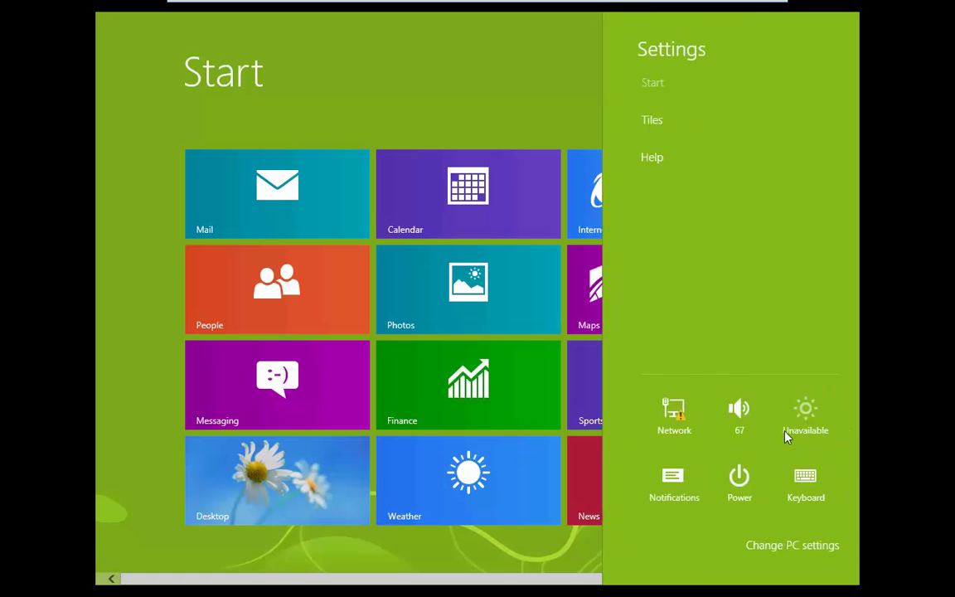
{"action": "left_click", "coordinate": [721, 500]}
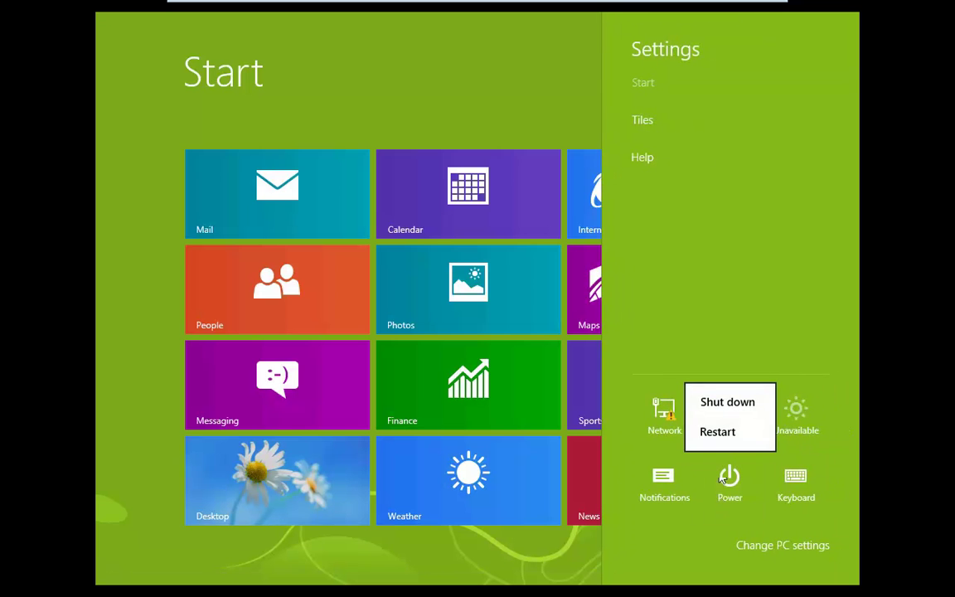
{"action": "left_click", "coordinate": [709, 407]}
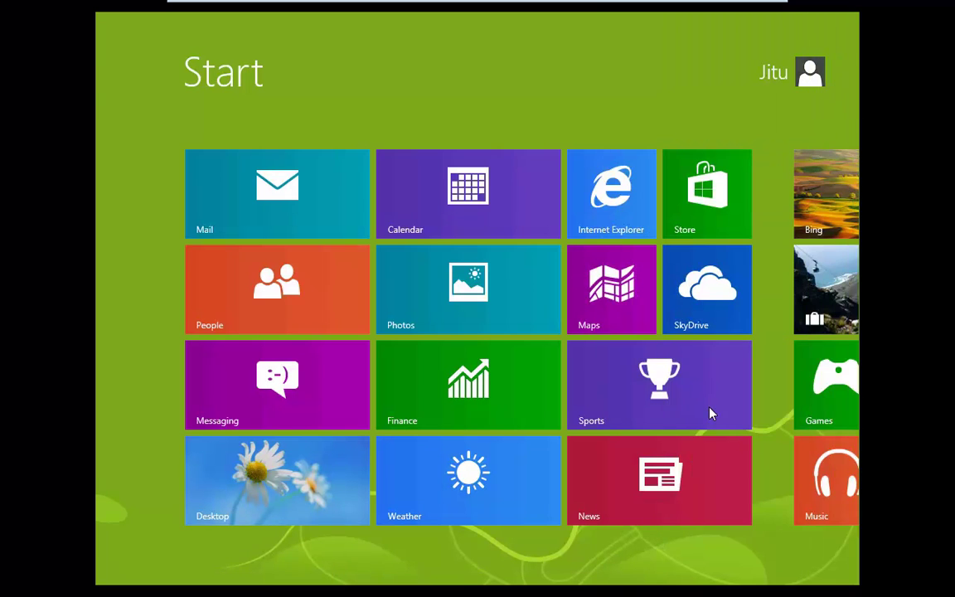